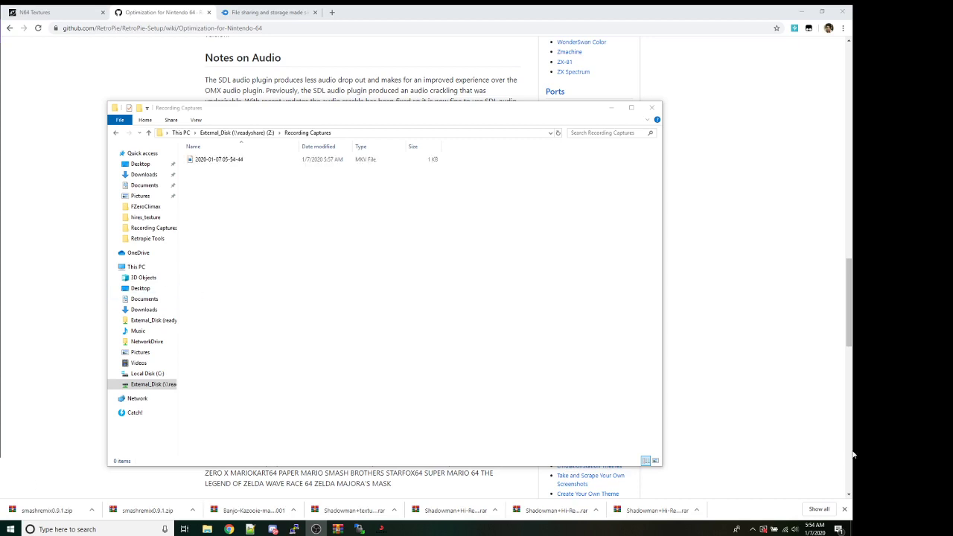
# - Bring the RetroPie wiki Nintendo 64 optimization page forward and reread its Overclocking and CPU-Governor notes
pyautogui.click(772, 453)
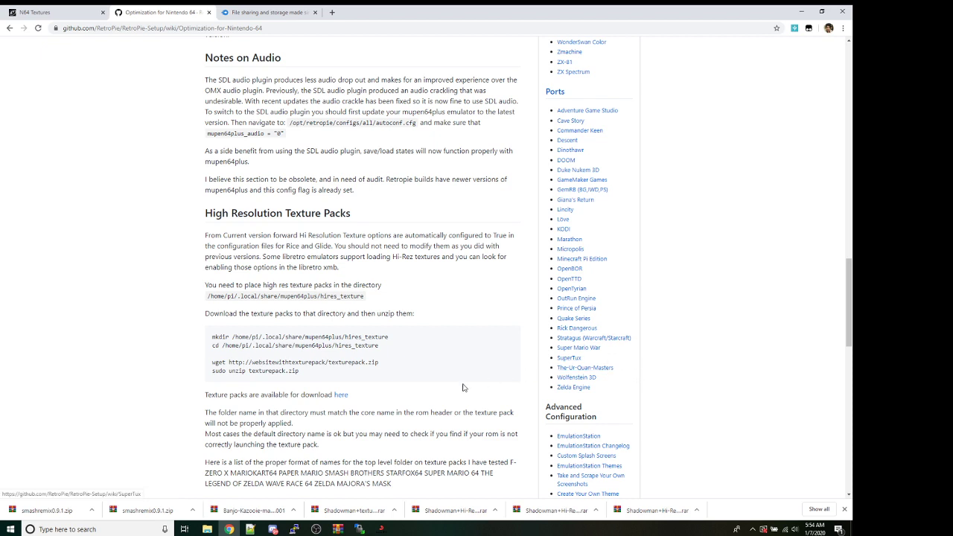
pyautogui.scroll(1, 467, 372)
pyautogui.scroll(2, 466, 371)
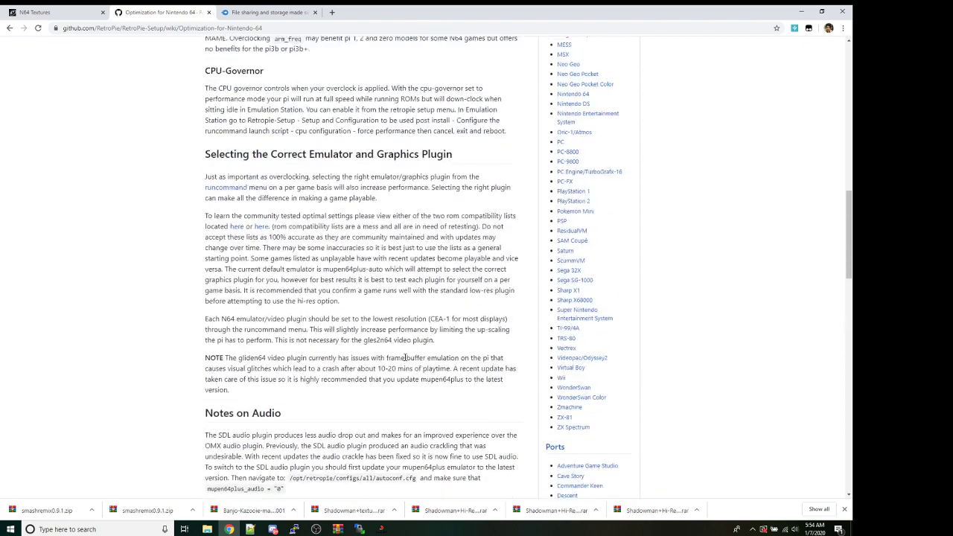
pyautogui.scroll(3, 386, 375)
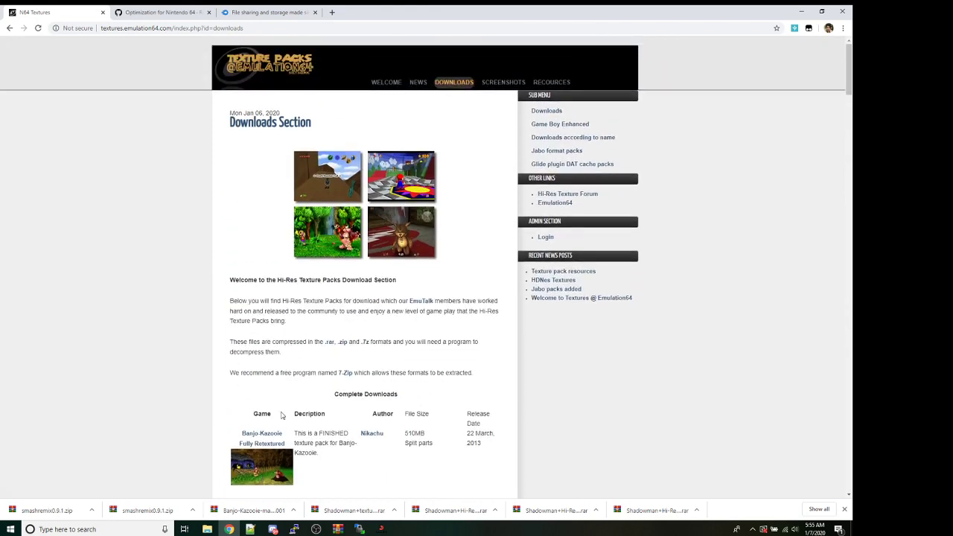
pyautogui.scroll(-3, 347, 434)
pyautogui.scroll(3, 347, 434)
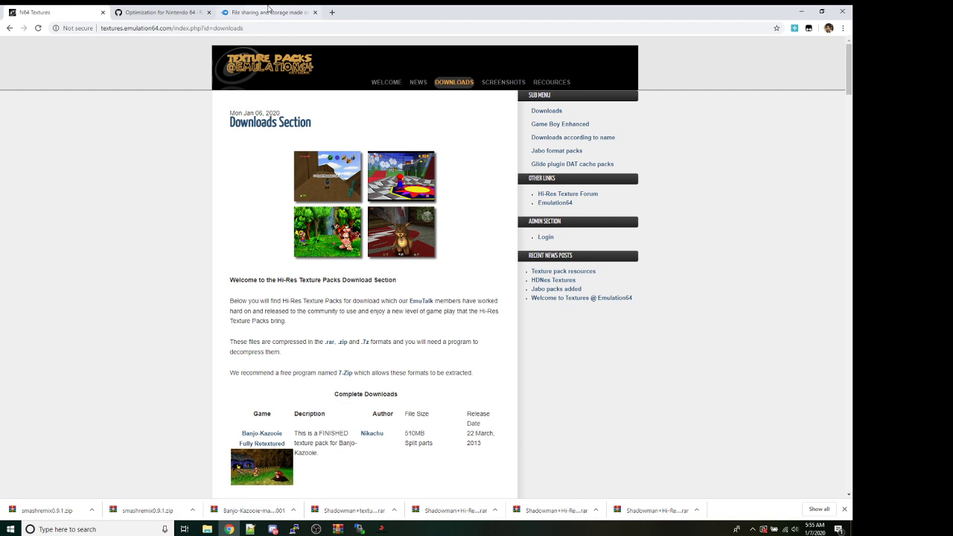
# - Copy the hires_texture.rar share link in MediaFire and load it in a new browser tab
pyautogui.click(268, 12)
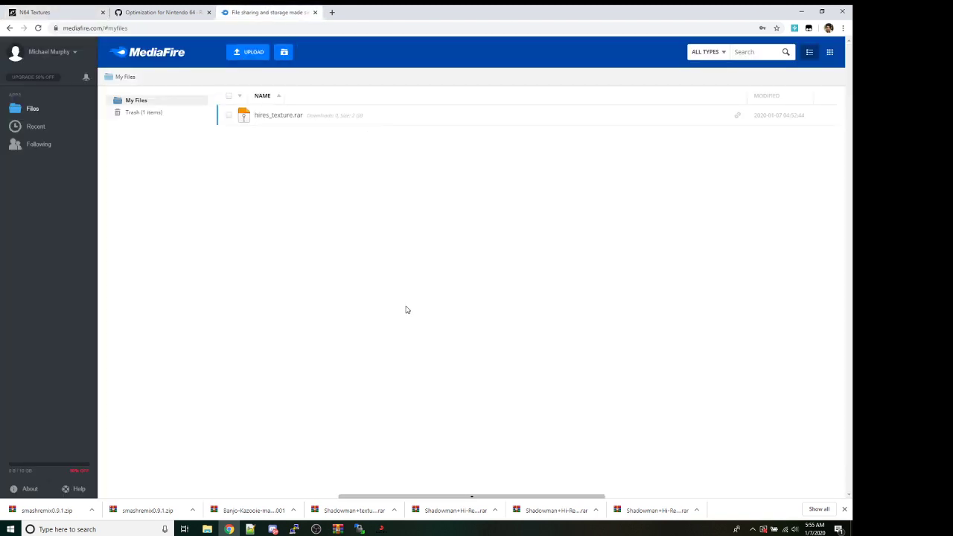
pyautogui.click(738, 115)
pyautogui.hotkey('ctrl', 't')
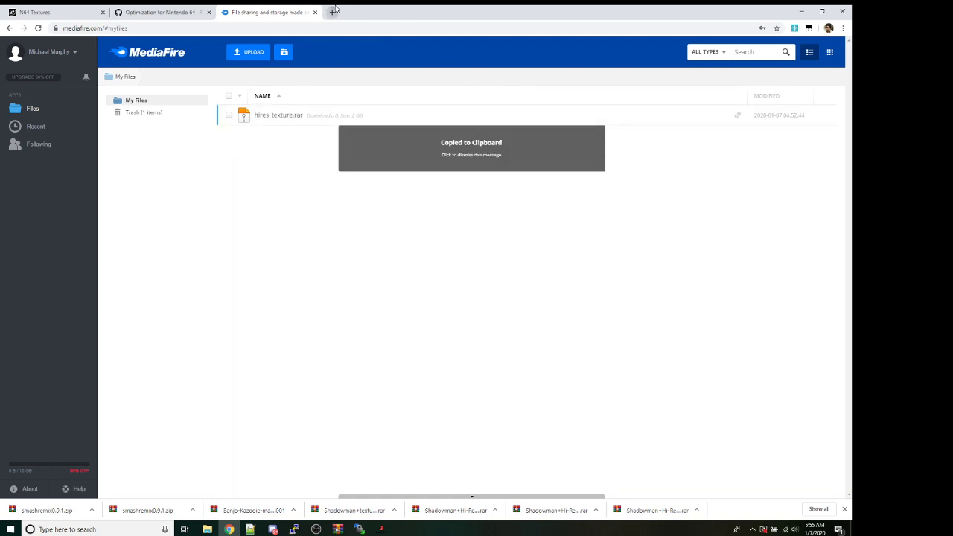
pyautogui.hotkey('ctrl', 'v')
pyautogui.press('Return')
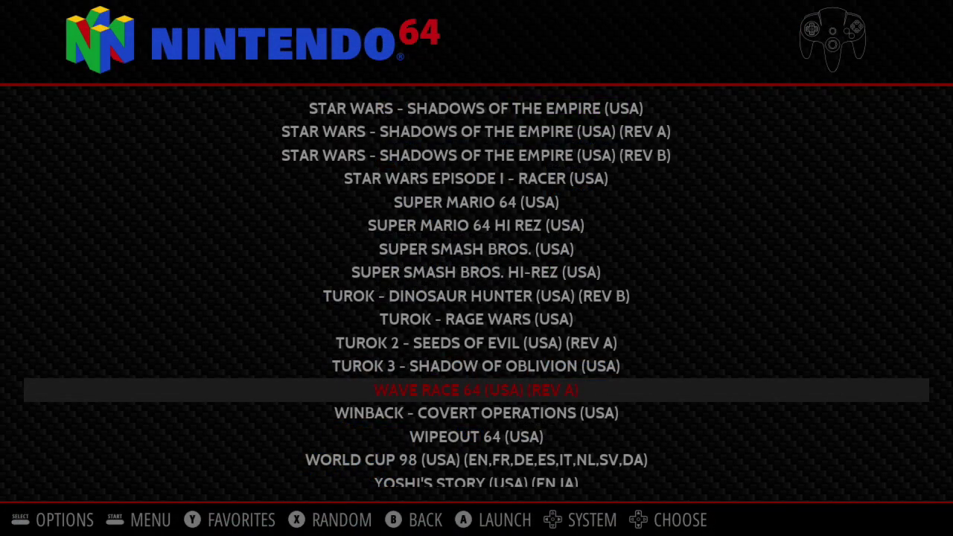
# - Scroll the Nintendo 64 game list from Wave Race 64 up past Re-Volt toward Super Smash Bros. Hi-Rez
pyautogui.press('Up')
pyautogui.press('Down')
pyautogui.press('Up')
pyautogui.press('Up')
pyautogui.press('Up')
pyautogui.press('Up')
pyautogui.press('Up')
pyautogui.press('Up')
pyautogui.press('Up')
pyautogui.press('Up')
pyautogui.press('Up')
pyautogui.press('Up')
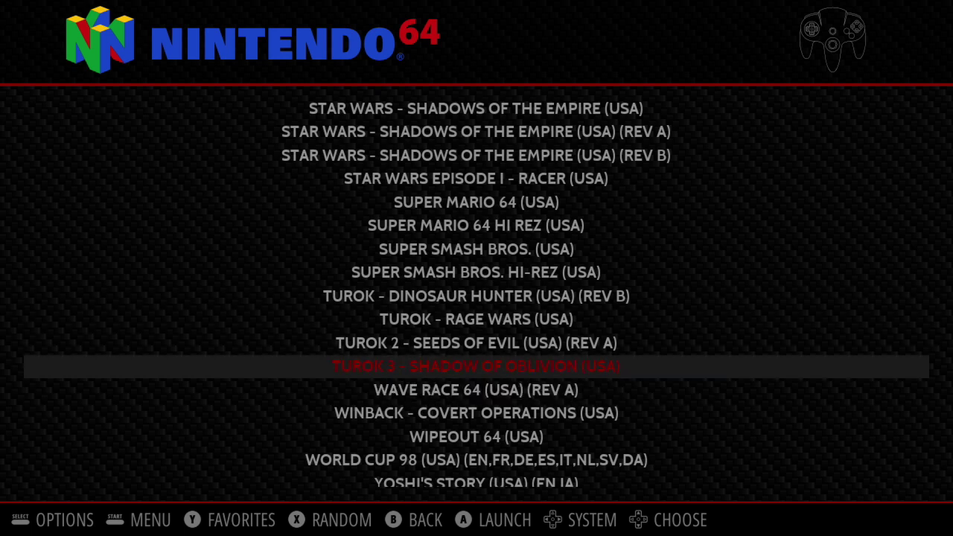
pyautogui.press('Up')
pyautogui.press('Up')
pyautogui.press('Up')
pyautogui.press('Up')
pyautogui.press('Up')
pyautogui.press('Up')
pyautogui.press('Up')
pyautogui.press('Up')
pyautogui.press('Up')
pyautogui.press('Up')
pyautogui.press('Up')
pyautogui.press('Up')
pyautogui.press('Up')
pyautogui.press('Up')
pyautogui.press('Up')
pyautogui.press('Up')
pyautogui.press('Down')
pyautogui.press('Down')
pyautogui.press('Down')
pyautogui.press('Down')
pyautogui.press('Down')
pyautogui.press('Down')
pyautogui.press('Down')
pyautogui.press('Down')
pyautogui.press('Down')
pyautogui.press('Down')
pyautogui.press('Down')
pyautogui.press('Down')
pyautogui.press('Down')
pyautogui.press('Down')
pyautogui.press('Down')
pyautogui.press('Down')
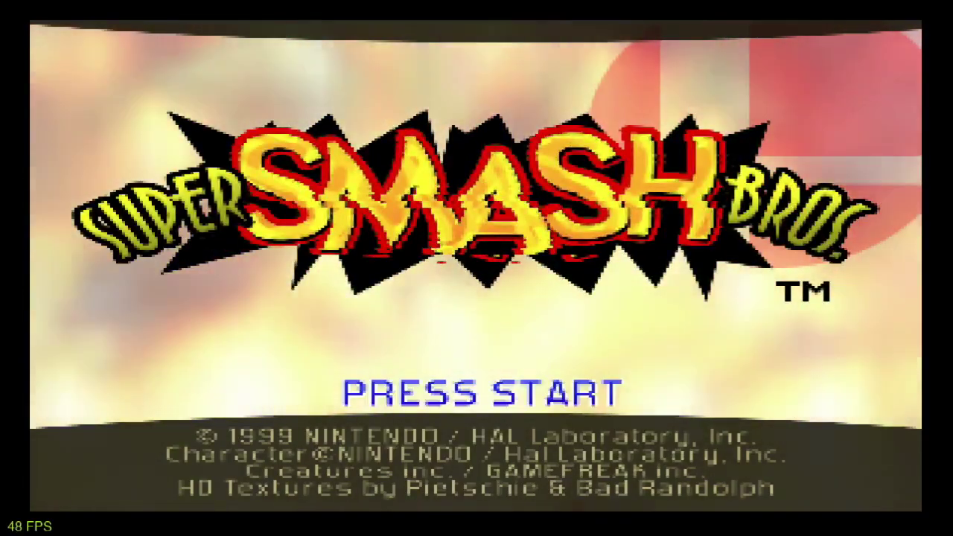
# - Get past the title screen into 1P Game and move the hand across the grid to preview Fox
pyautogui.press('Return')
pyautogui.press('Return')
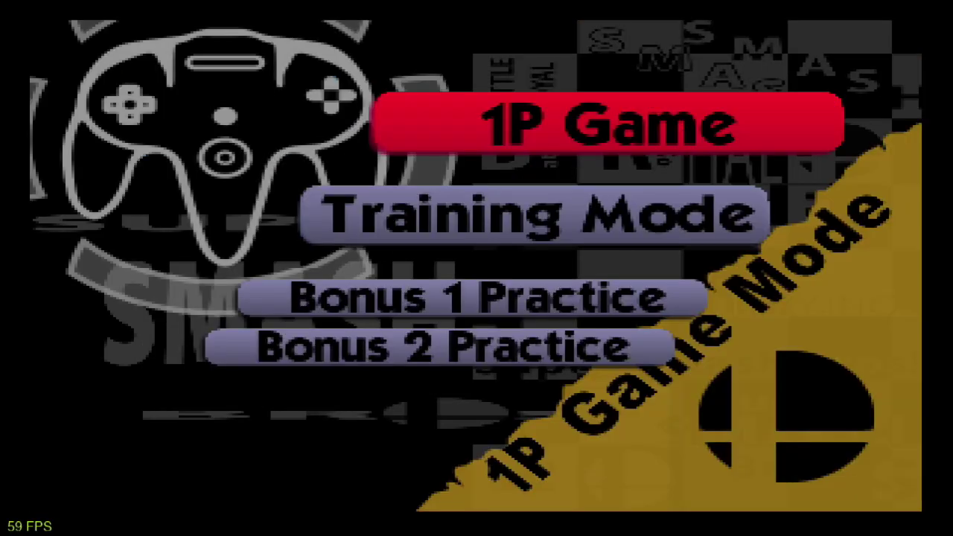
pyautogui.press('Return')
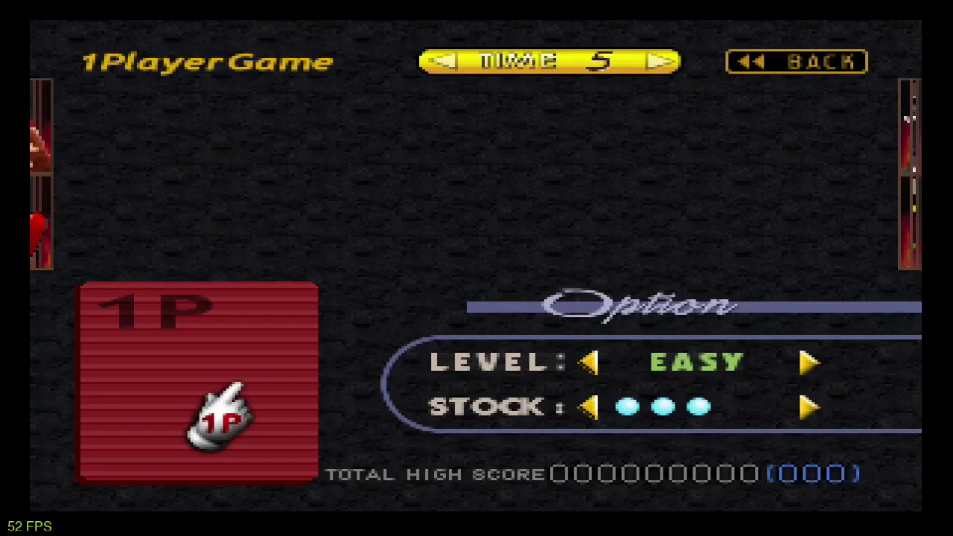
pyautogui.press('Up')
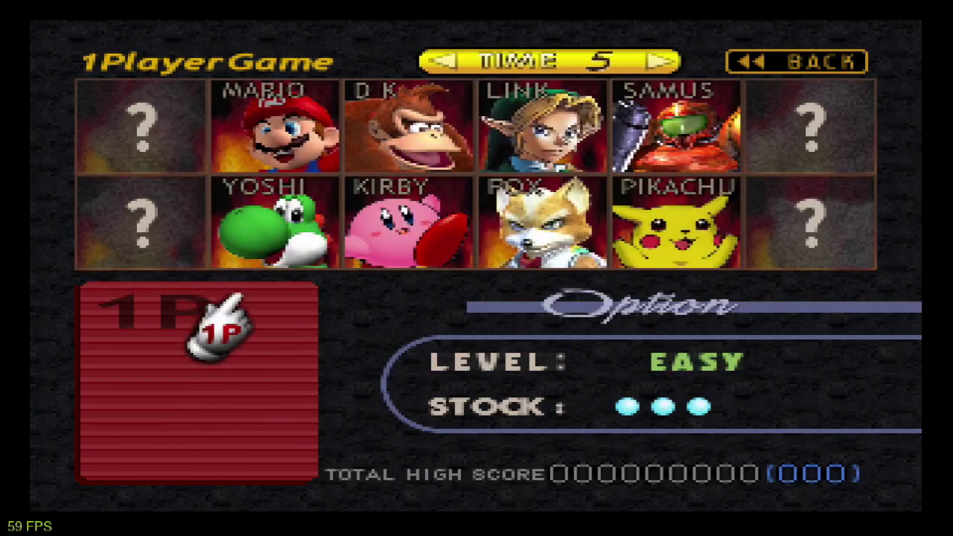
pyautogui.press('Right')
pyautogui.press('Down')
pyautogui.press('Left')
pyautogui.press('Return')
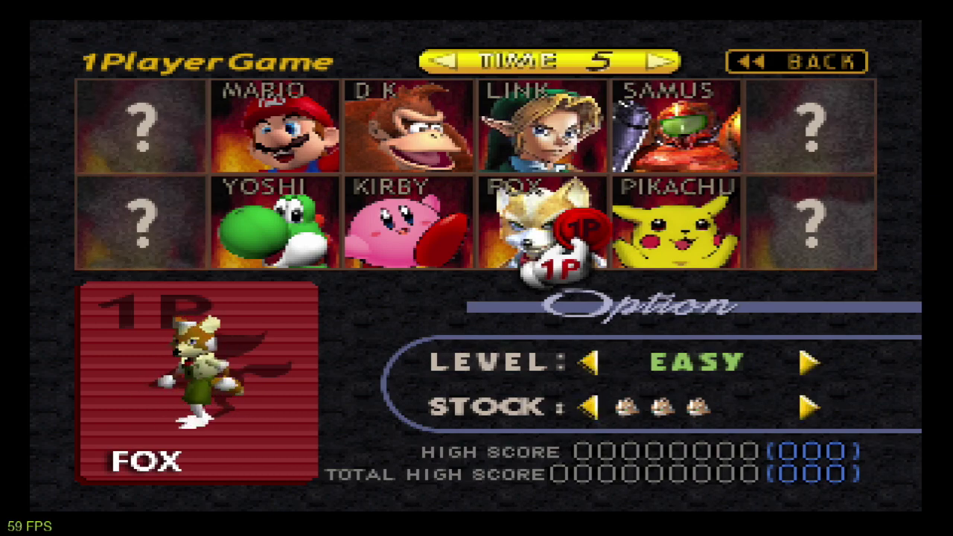
# - Settle on Pikachu as the fighter after trying DK, and start the match against Link
pyautogui.press('Right')
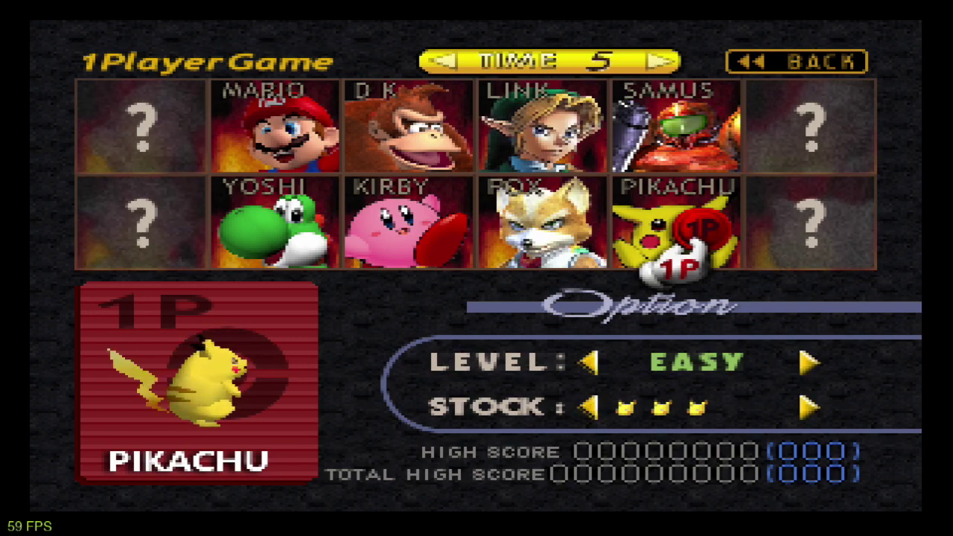
pyautogui.press('Left')
pyautogui.press('Up')
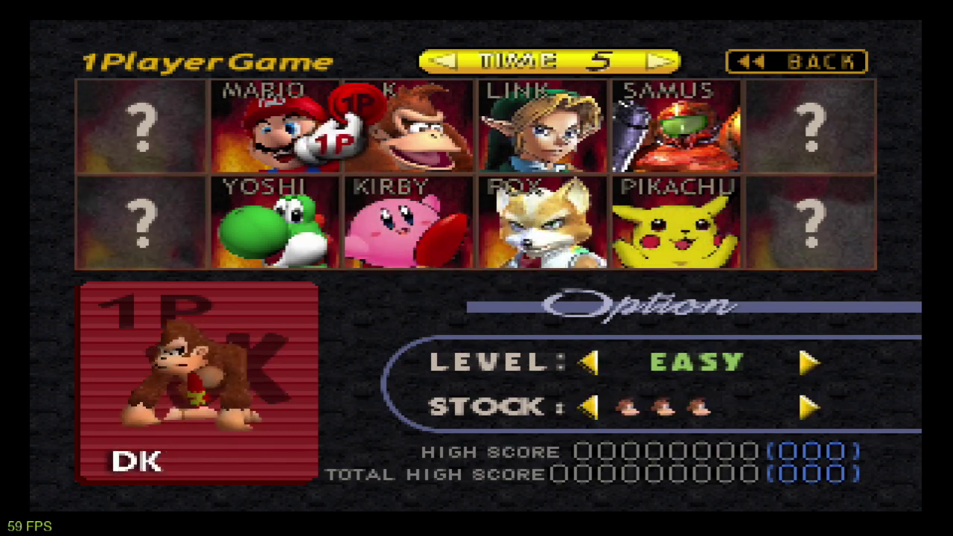
pyautogui.press('x')
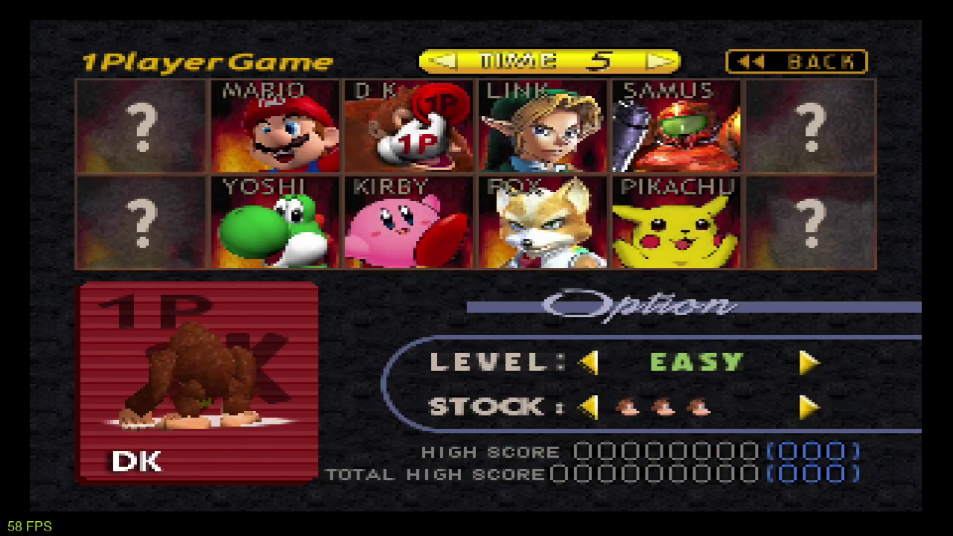
pyautogui.press('c')
pyautogui.press('Down')
pyautogui.press('Up')
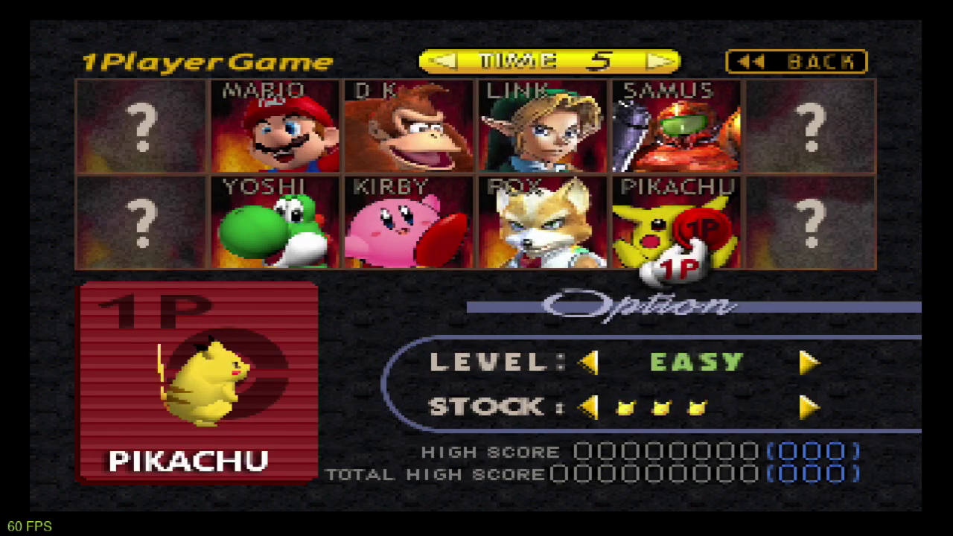
pyautogui.press('x')
pyautogui.press('c')
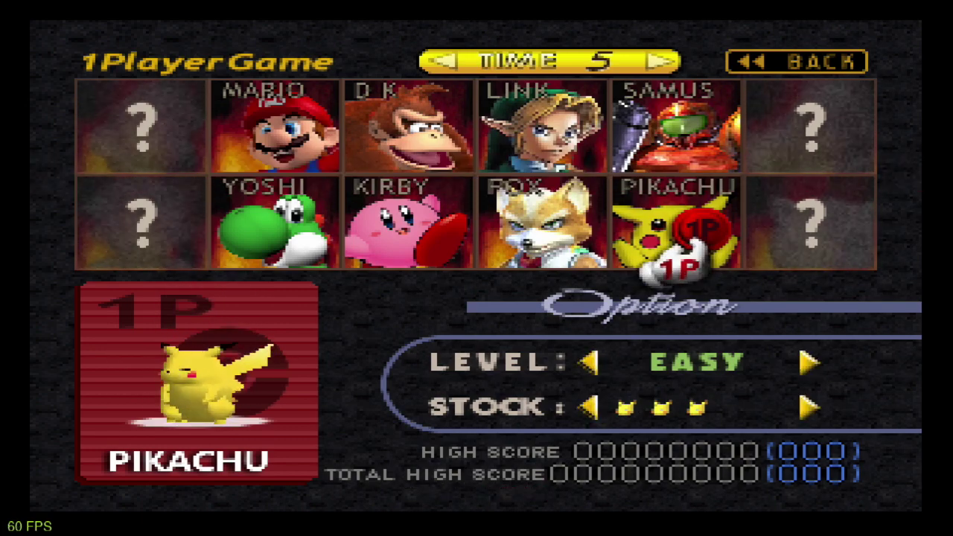
pyautogui.press('x')
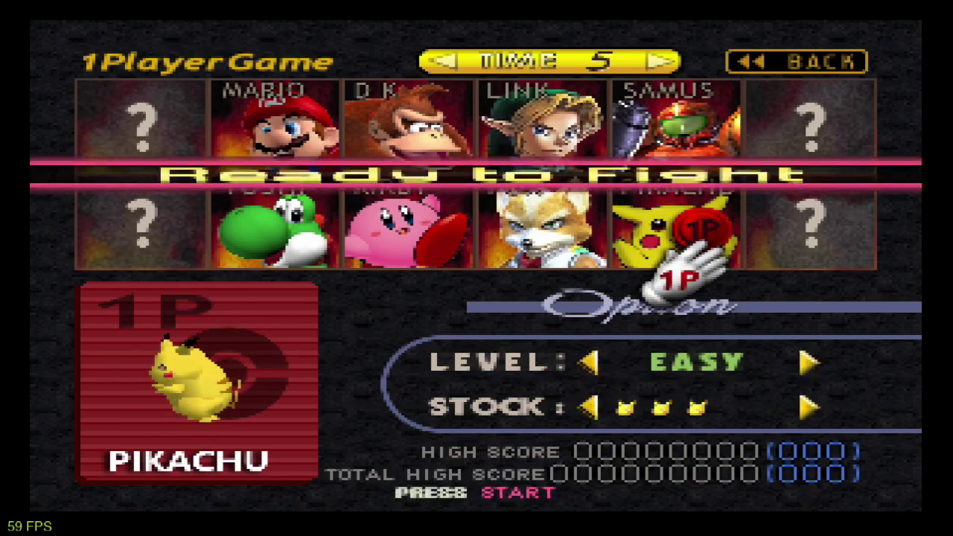
pyautogui.press('Return')
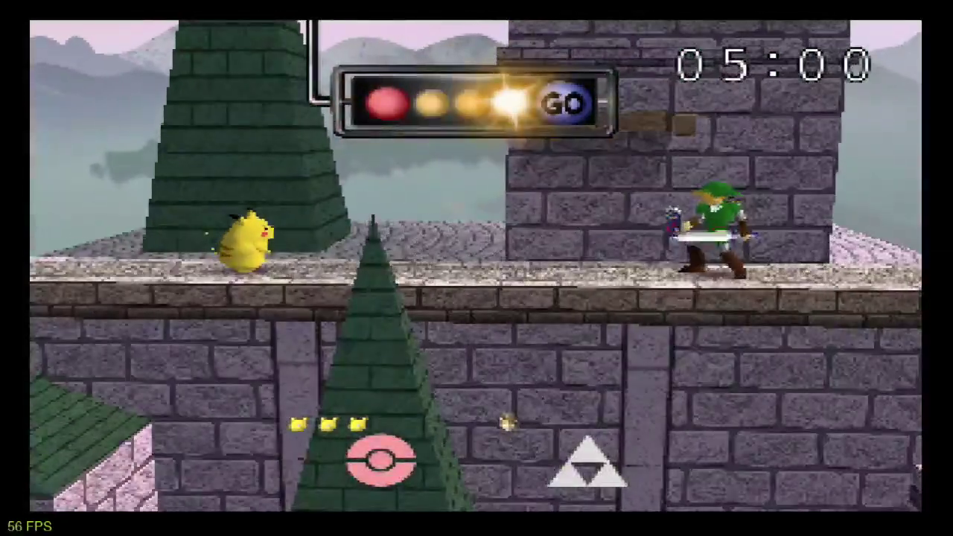
# - Dash Pikachu toward Link and jump up the tower to the upper ledge
pyautogui.press('Right')
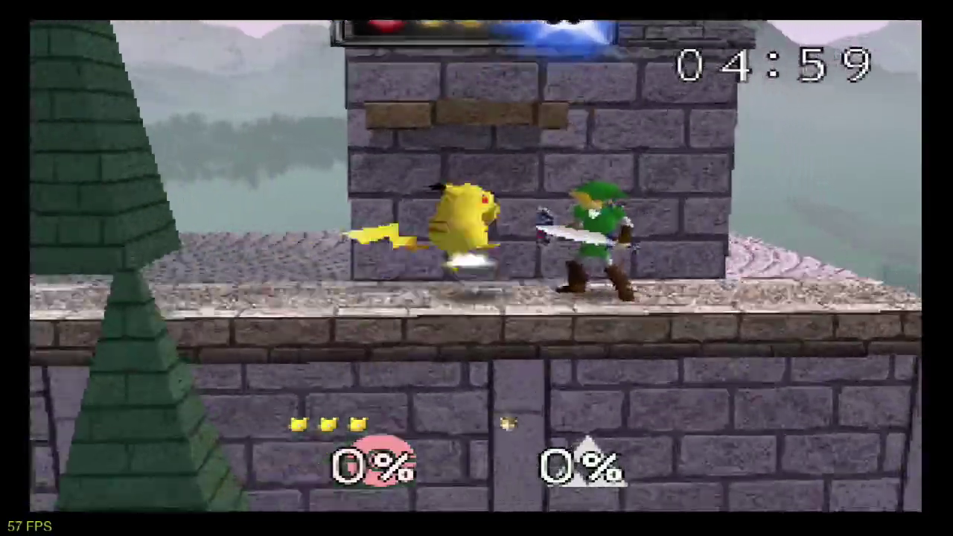
pyautogui.press('Up')
pyautogui.press('Left')
pyautogui.press('Up')
pyautogui.press('Up')
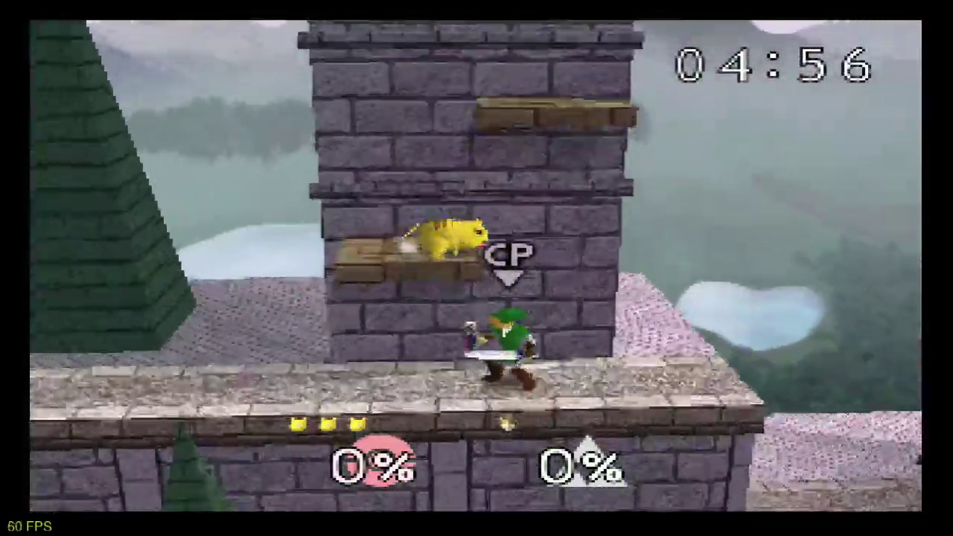
pyautogui.press('Down')
pyautogui.press('Right')
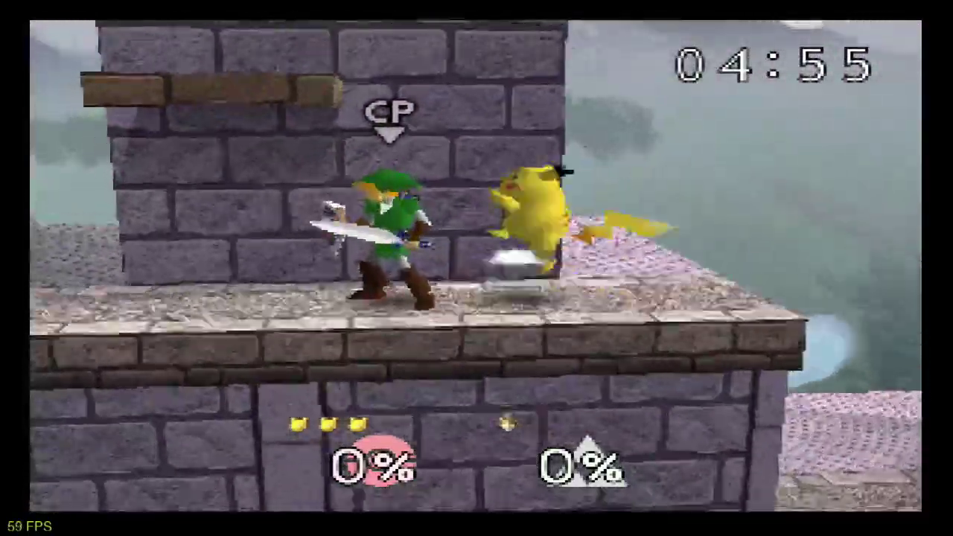
pyautogui.press('Up')
pyautogui.press('Down')
pyautogui.press('Up')
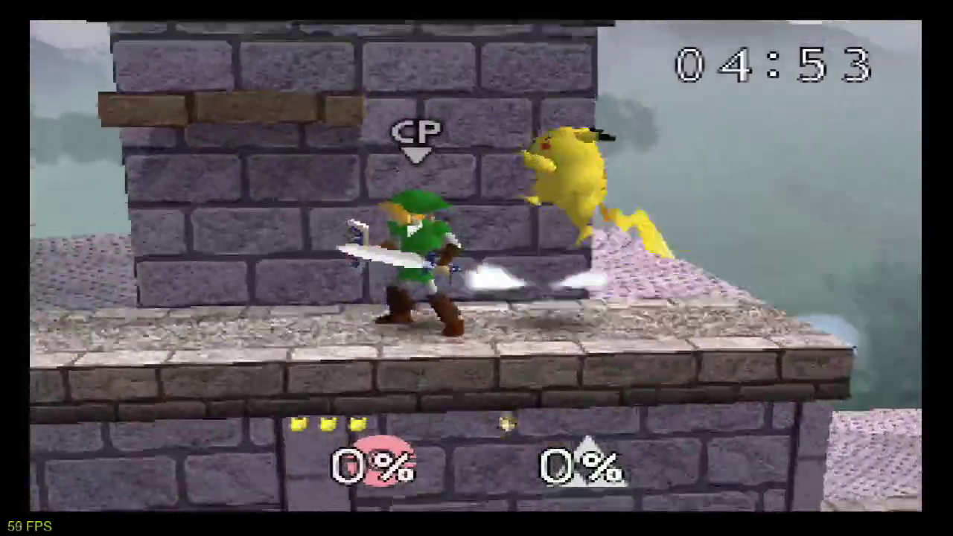
pyautogui.press('Up')
pyautogui.press('Down')
pyautogui.press('Up')
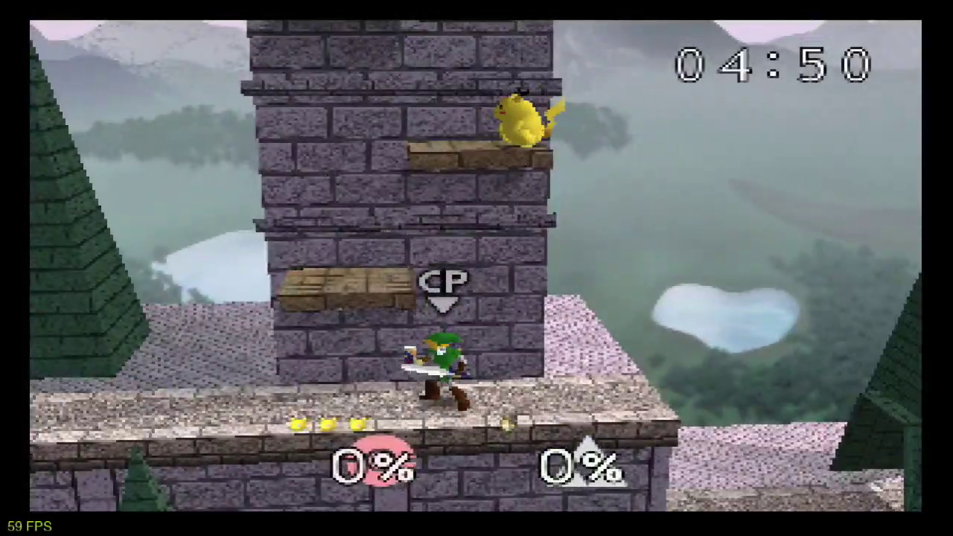
# - Drop Pikachu to the ground, move past Link and back, and attack at close range
pyautogui.press('Down')
pyautogui.press('Left')
pyautogui.press('Right')
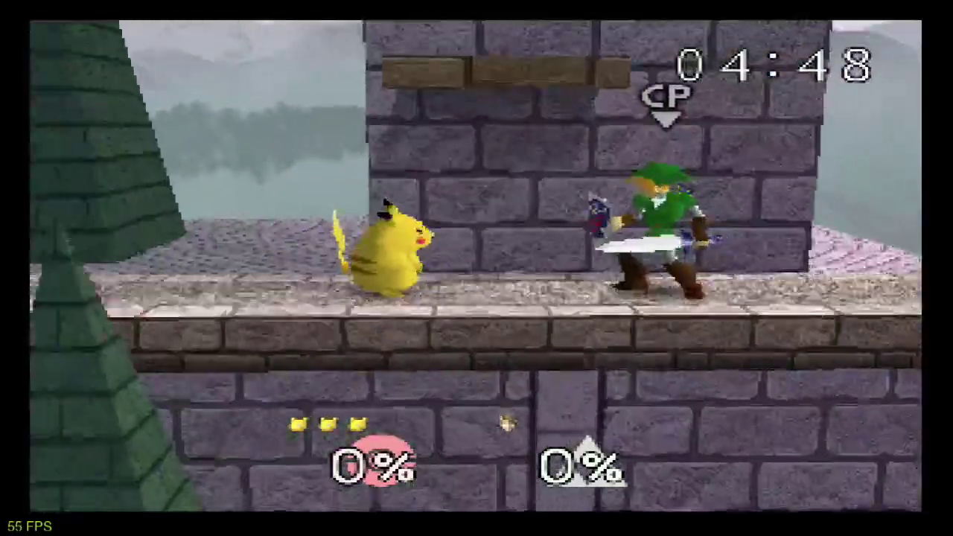
pyautogui.press('Up')
pyautogui.press('Right')
pyautogui.press('Left')
pyautogui.press('Right')
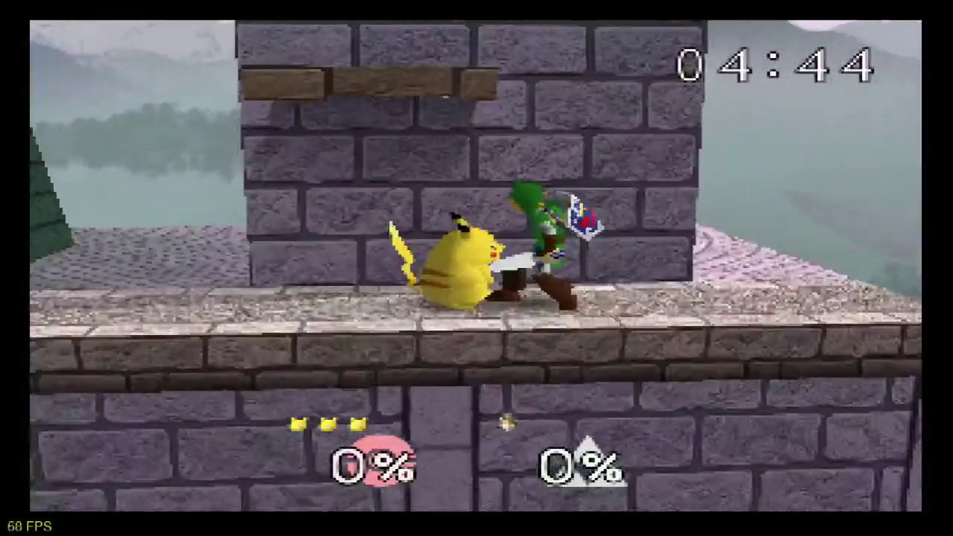
pyautogui.press('x')
pyautogui.press('x')
pyautogui.press('x')
pyautogui.press('x')
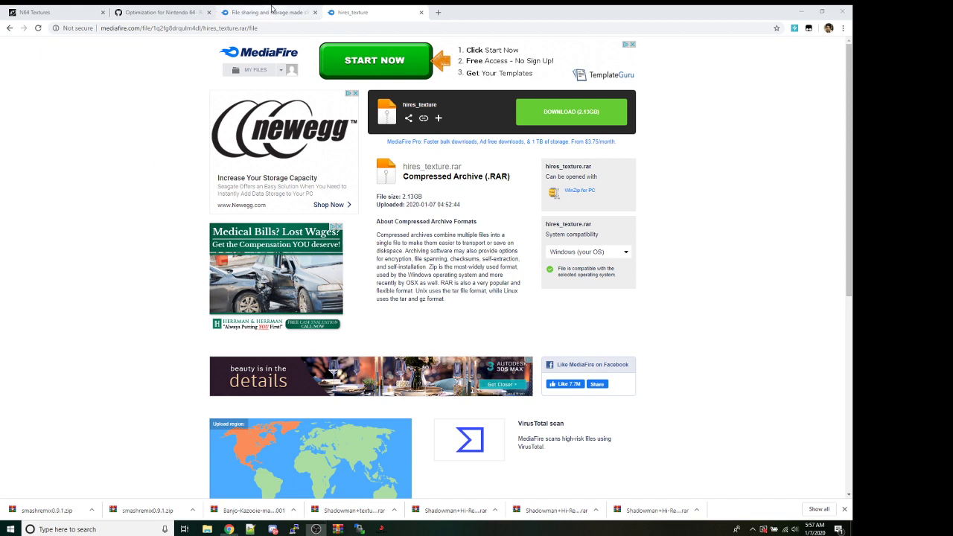
# - Return from the hires_texture download page to the MediaFire My Files list
pyautogui.click(238, 12)
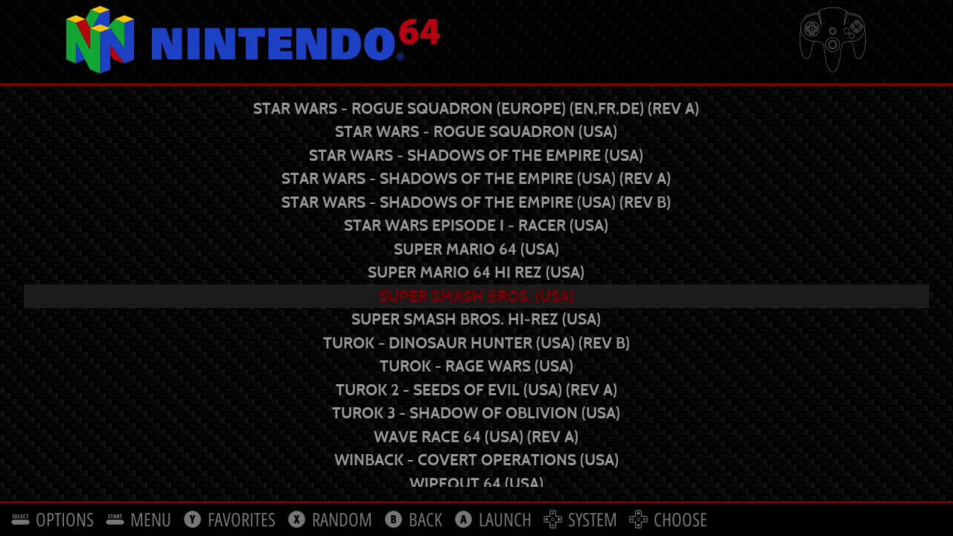
# - Quit EmulationStation with F4 and run sudo raspi-config from the shell
pyautogui.press('F4')
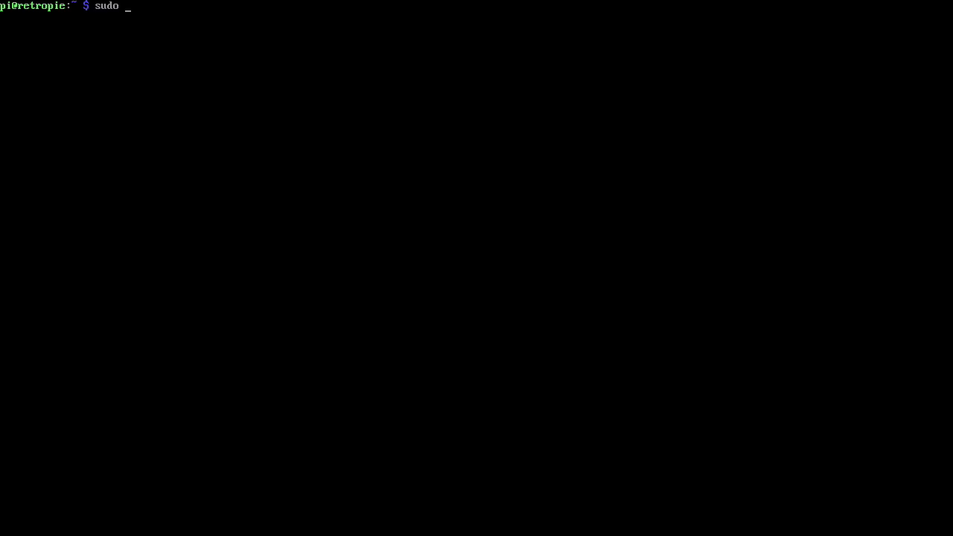
pyautogui.write('sudo raspi-config')
pyautogui.press('Return')
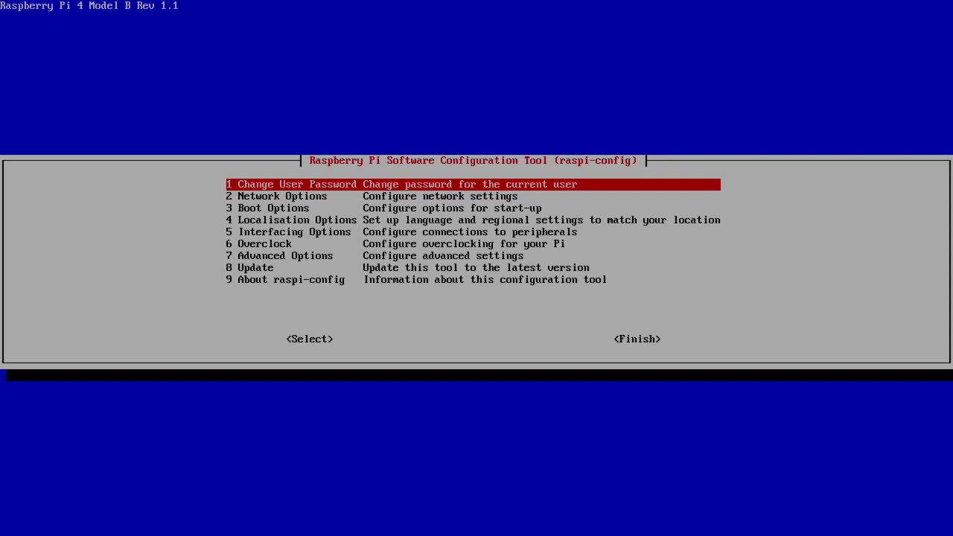
# - Enable the SSH server under Interfacing Options > P2 SSH
pyautogui.press('Down')
pyautogui.press('Down')
pyautogui.press('Down')
pyautogui.press('Down')
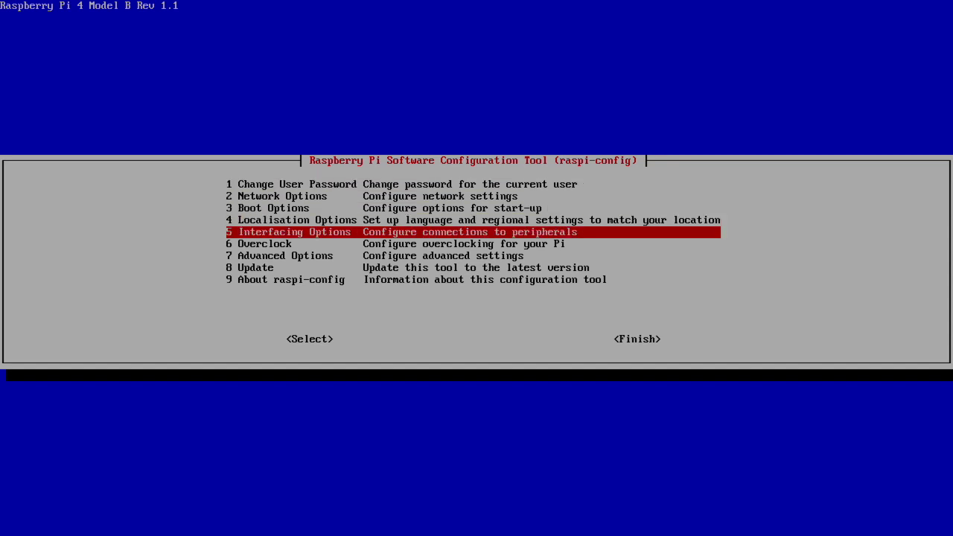
pyautogui.press('Return')
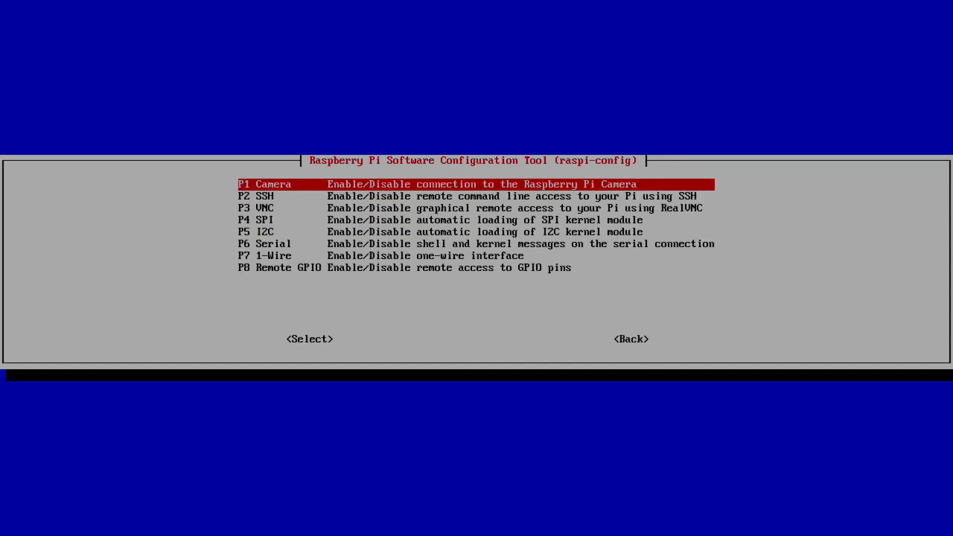
pyautogui.press('Down')
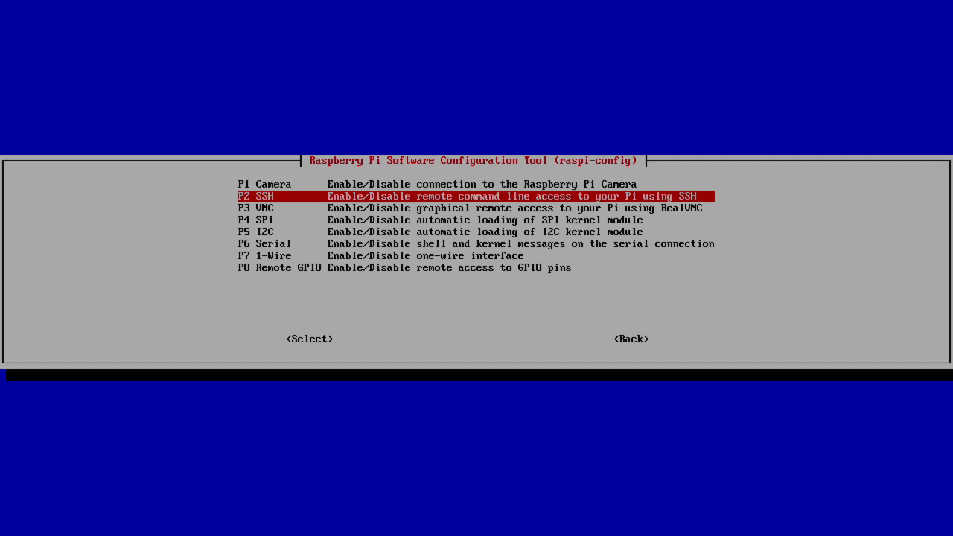
pyautogui.press('Return')
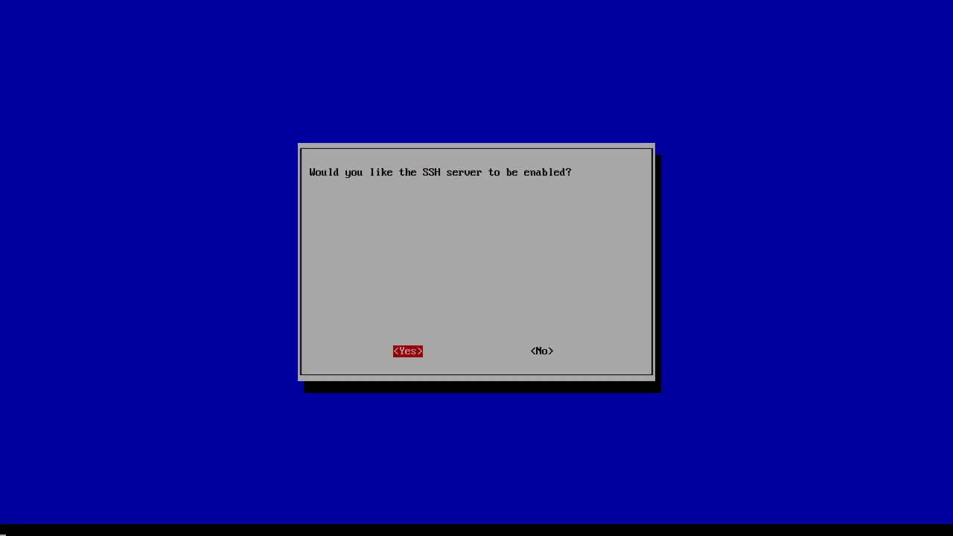
pyautogui.press('Return')
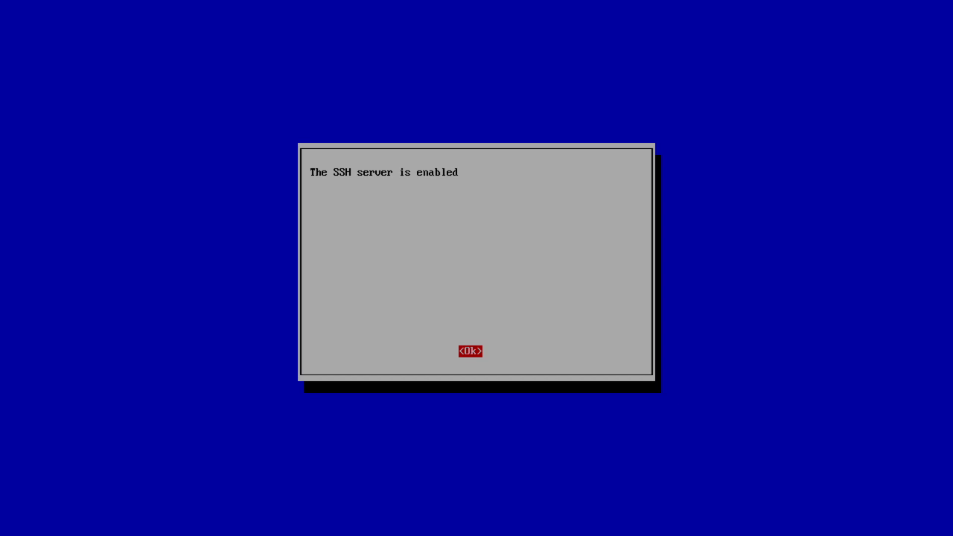
pyautogui.press('Return')
# - Finish raspi-config and enter emulationstation at the shell prompt
pyautogui.press('Tab')
pyautogui.press('Tab')
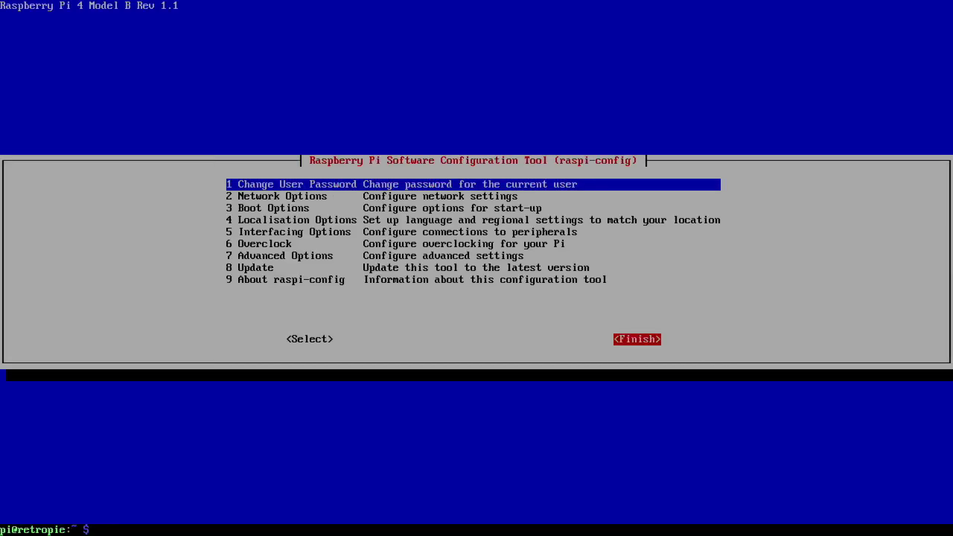
pyautogui.press('Return')
pyautogui.press('Return')
pyautogui.press('Return')
pyautogui.press('Return')
pyautogui.write('emulationstation')
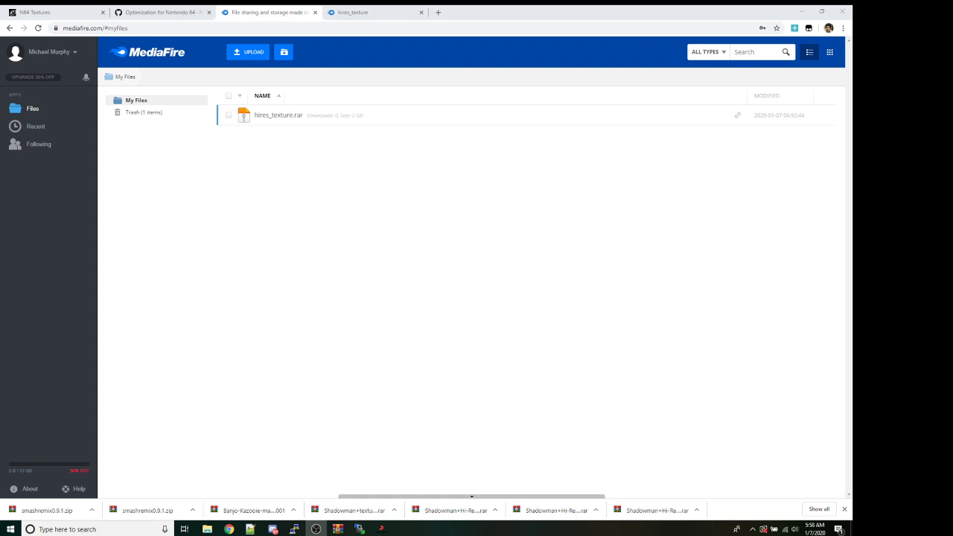
# - Switch between browser tabs, ending on the MediaFire My Files list
pyautogui.click(353, 12)
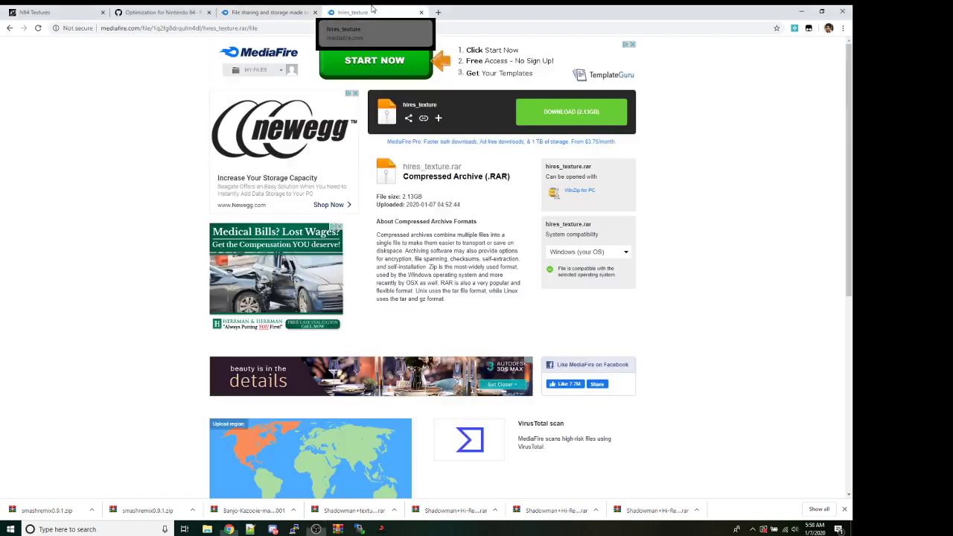
pyautogui.click(268, 12)
pyautogui.click(353, 12)
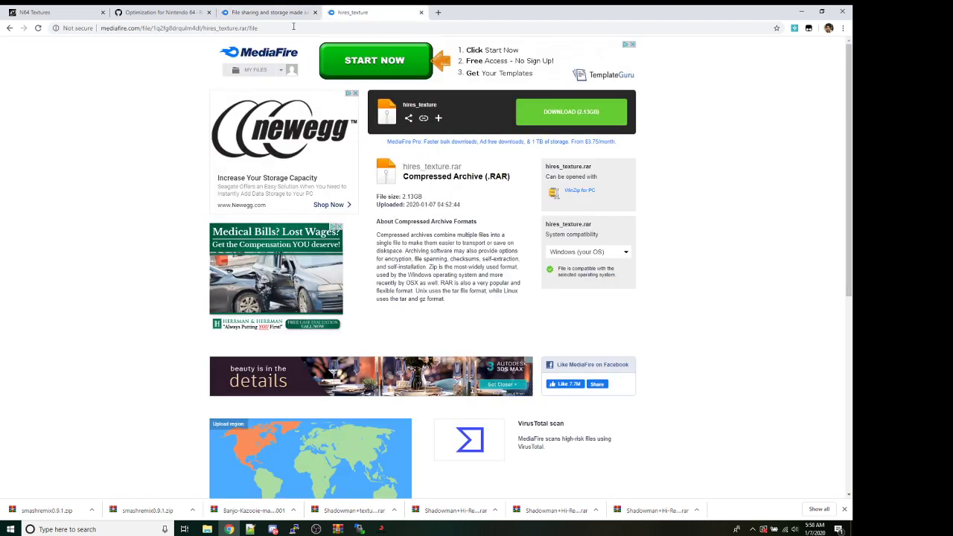
pyautogui.click(262, 10)
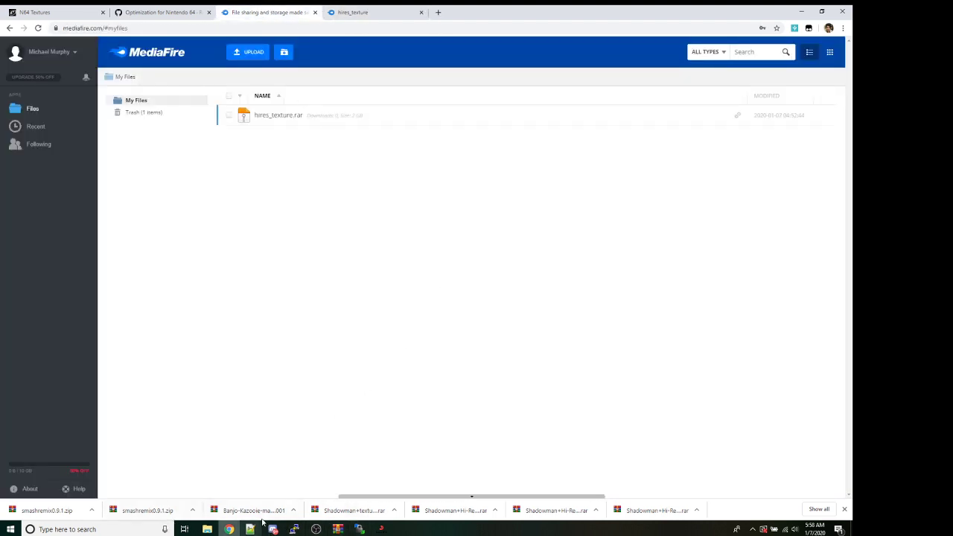
# - Close the FZeroClimax WinSCP session, confirming termination, and the hires_texture.rar WinRAR window
pyautogui.moveTo(360, 531)
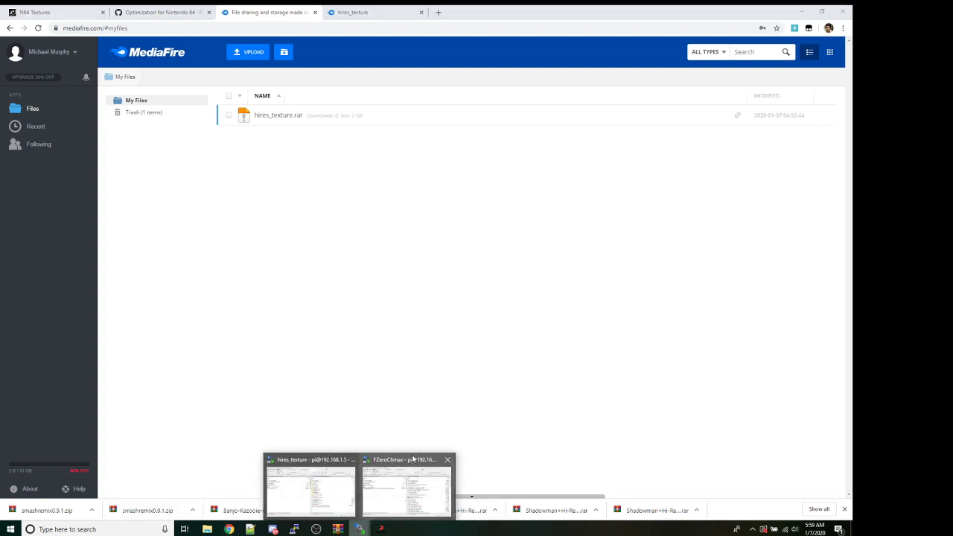
pyautogui.click(415, 455)
pyautogui.click(695, 39)
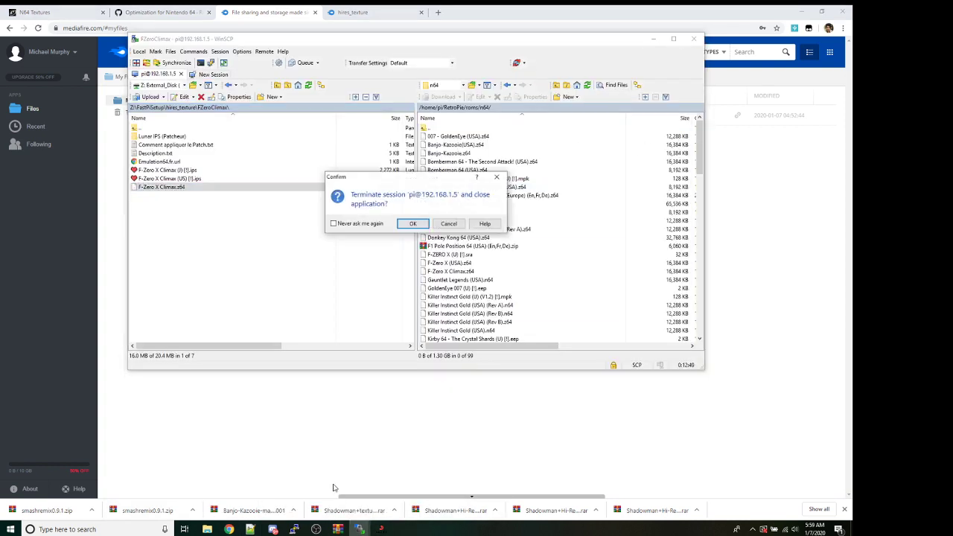
pyautogui.click(413, 224)
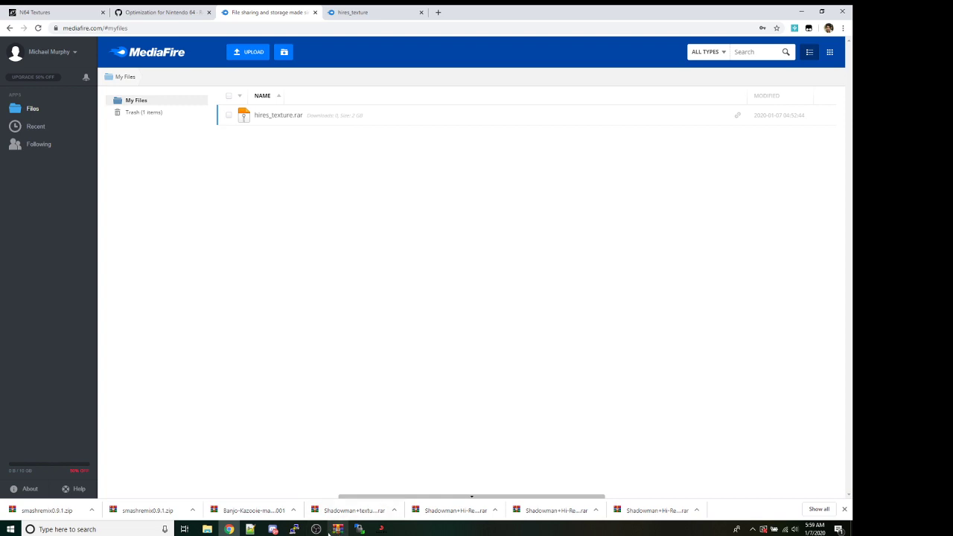
pyautogui.click(339, 529)
pyautogui.click(754, 105)
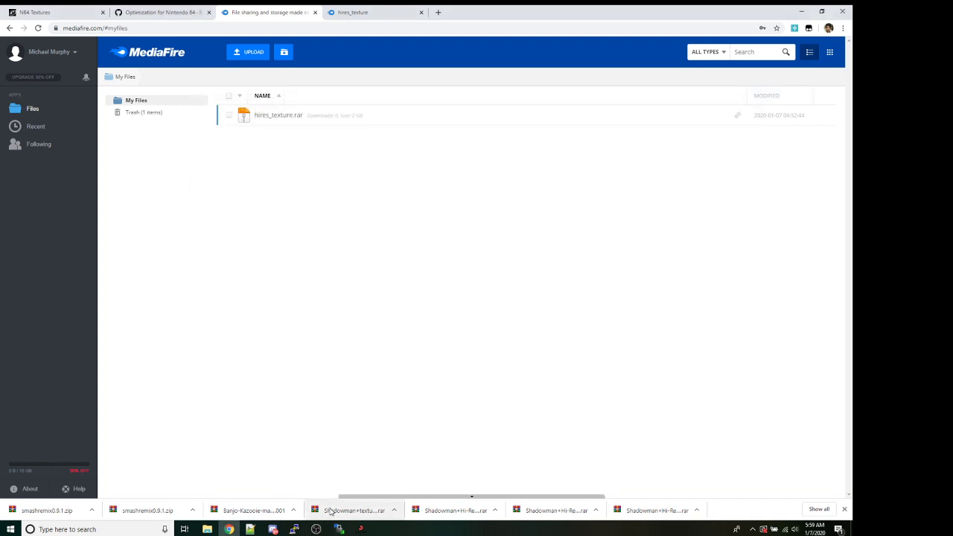
# - Launch WinSCP from Windows search by typing winscp
pyautogui.press('super')
pyautogui.write('winscp')
pyautogui.press('Return')
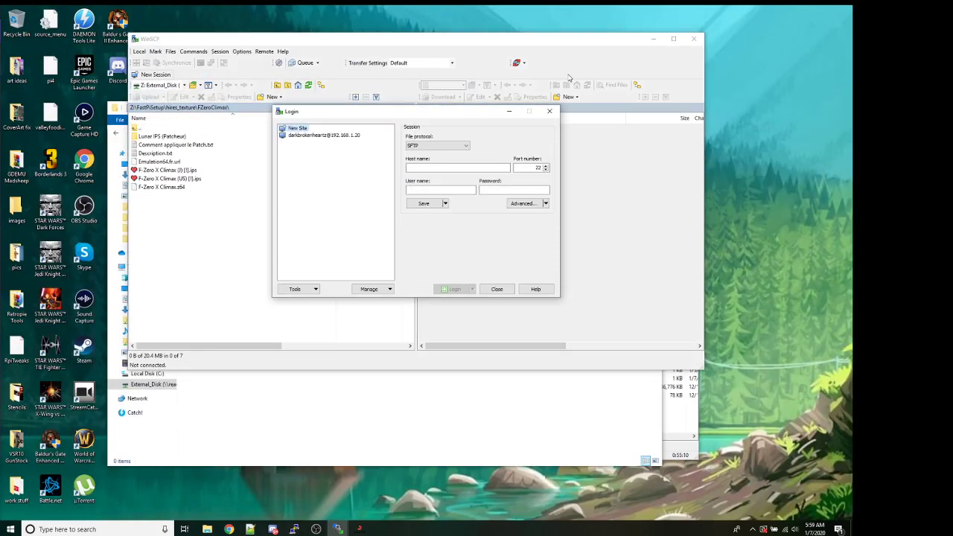
# - Set the Login dialog's file protocol to SCP and focus the empty Host name field
pyautogui.click(437, 145)
pyautogui.click(436, 165)
pyautogui.click(447, 167)
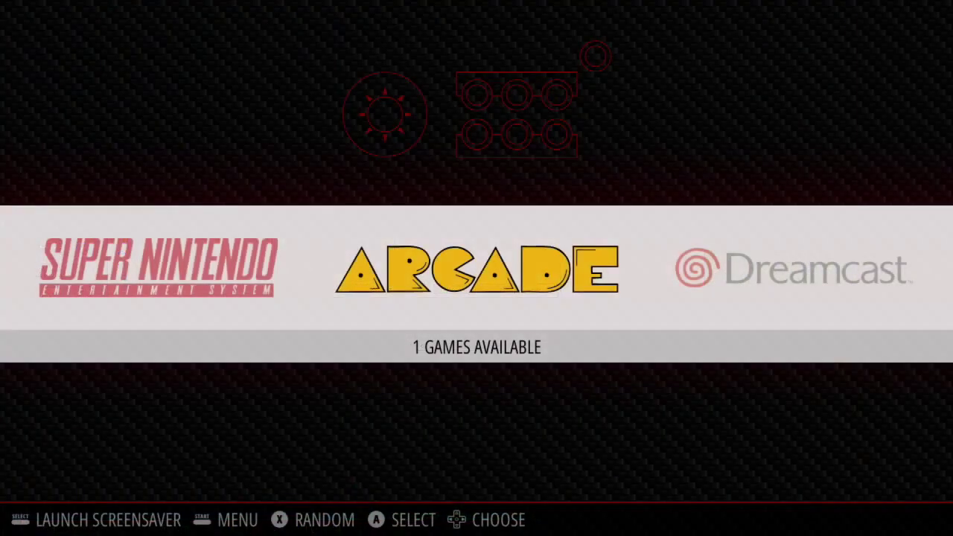
# - Scroll EmulationStation to the RetroPie menu and launch SHOW IP to display the Pi's address
pyautogui.press('Left')
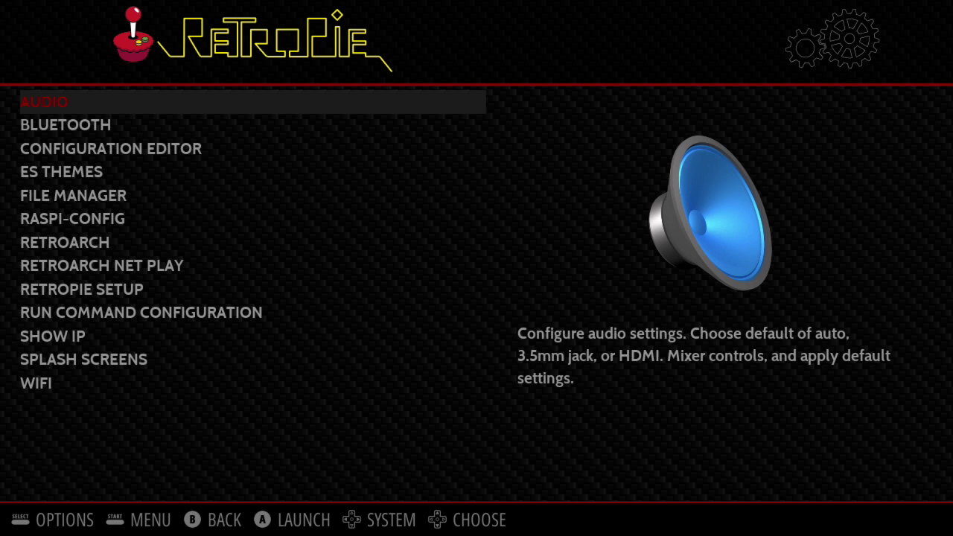
pyautogui.press('Up')
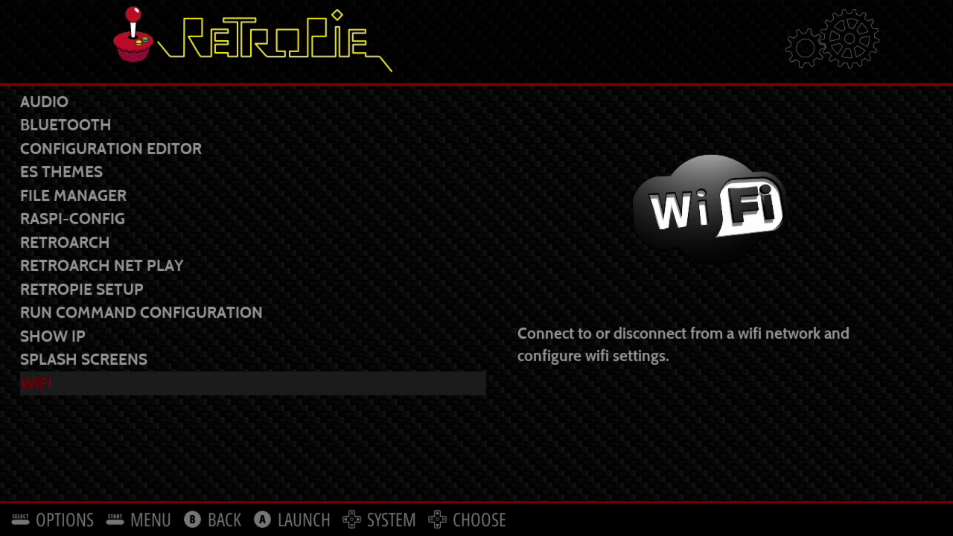
pyautogui.press('Down')
pyautogui.press('Up')
pyautogui.press('Up')
pyautogui.press('Up')
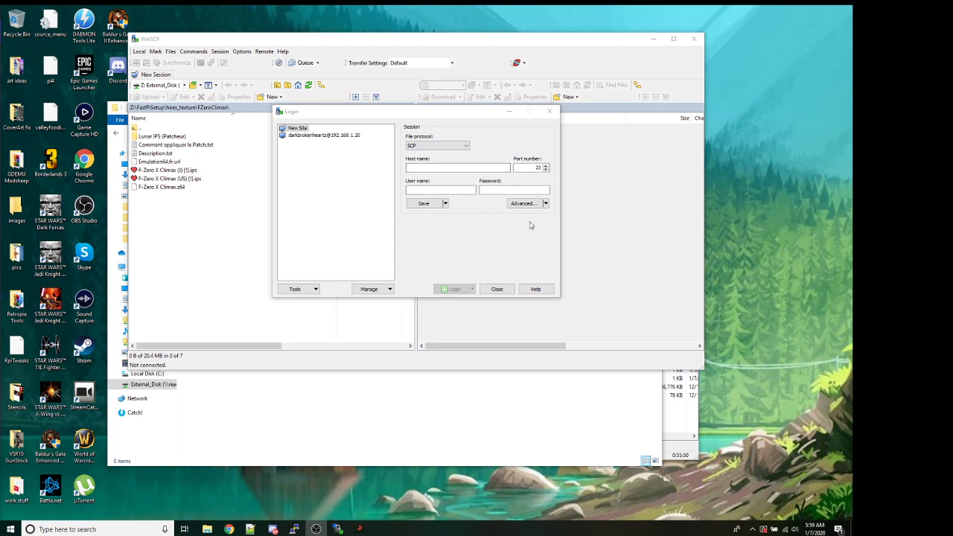
# - Log in over SCP to host 192.168.1.5 with the Pi's credentials, then move the local pane up to hires_texture
pyautogui.click(450, 167)
pyautogui.write('192.168')
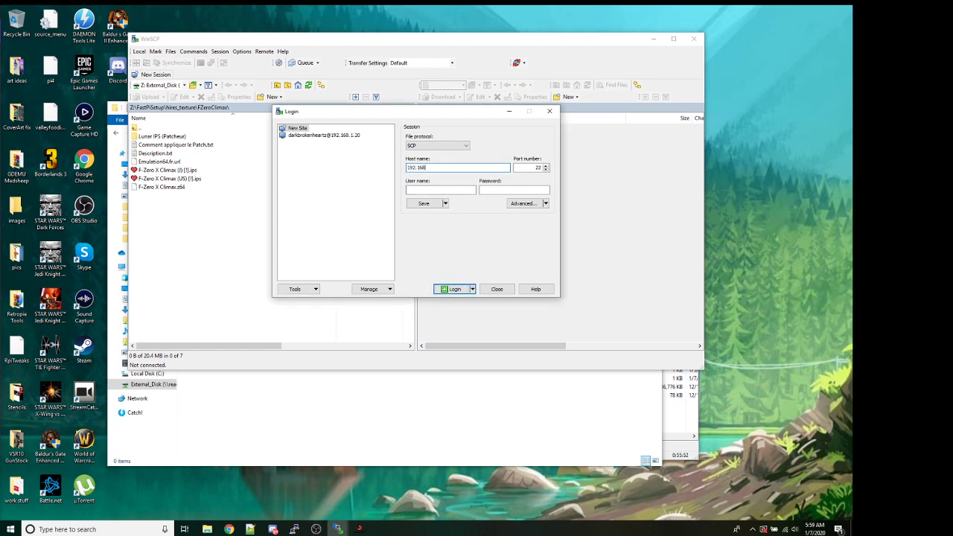
pyautogui.press('Tab')
pyautogui.press('BackSpace')
pyautogui.press('BackSpace')
pyautogui.press('BackSpace')
pyautogui.press('BackSpace')
pyautogui.press('BackSpace')
pyautogui.press('BackSpace')
pyautogui.press('BackSpace')
pyautogui.press('BackSpace')
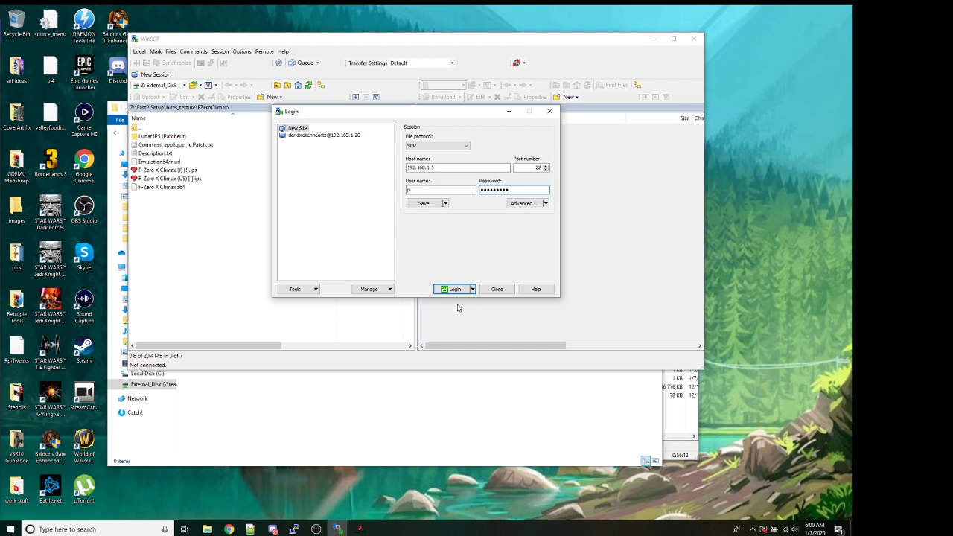
pyautogui.click(455, 290)
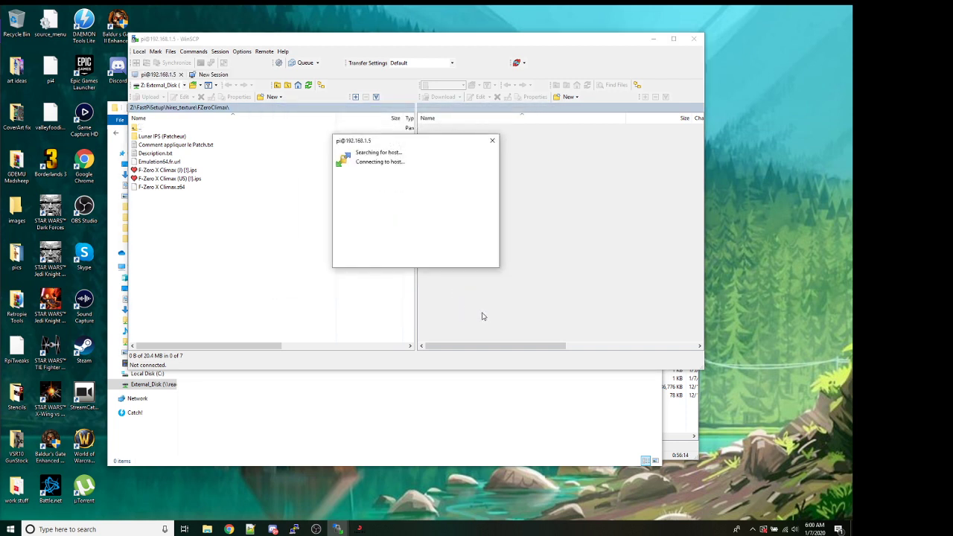
pyautogui.doubleClick(145, 129)
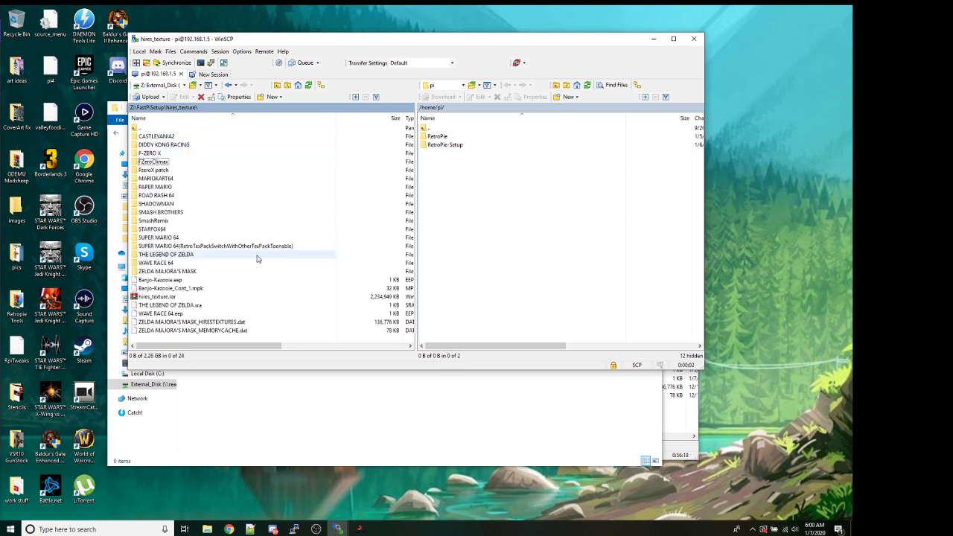
# - Try selections of local items: hires_texture.rar, CASTLEVANIA2, FZeroClimax and the SUPER MARIO 64 folders
pyautogui.click(157, 296)
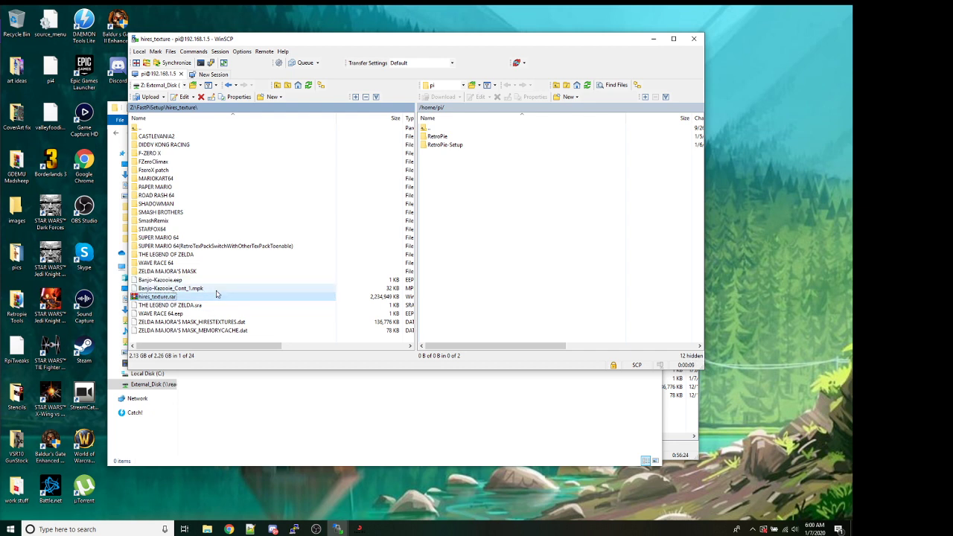
pyautogui.click(153, 137)
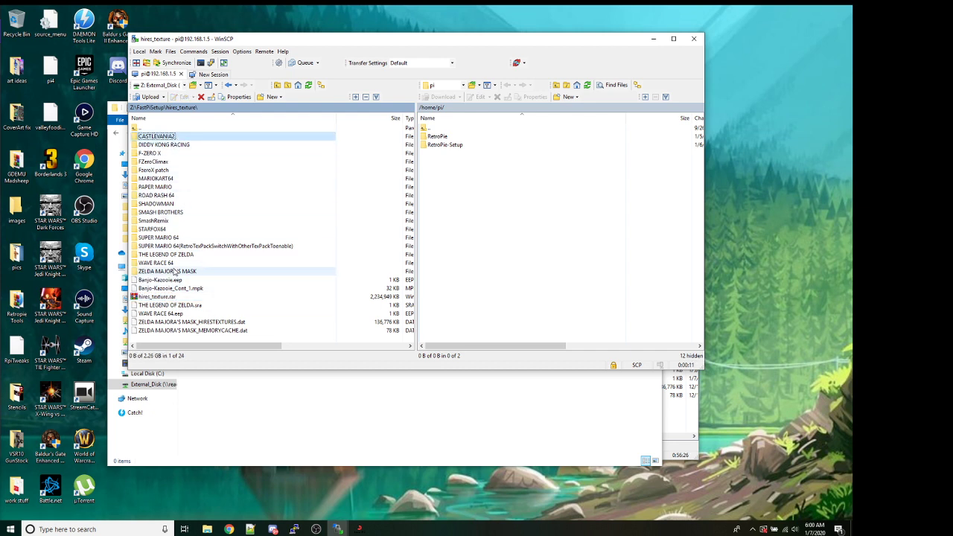
pyautogui.keyDown('shift'); pyautogui.click(176, 272); pyautogui.keyUp('shift')
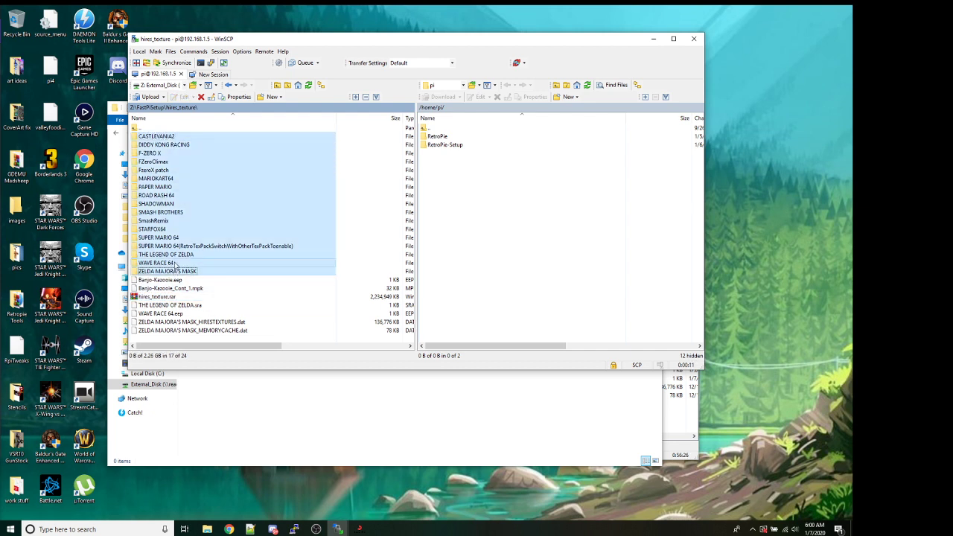
pyautogui.click(186, 145)
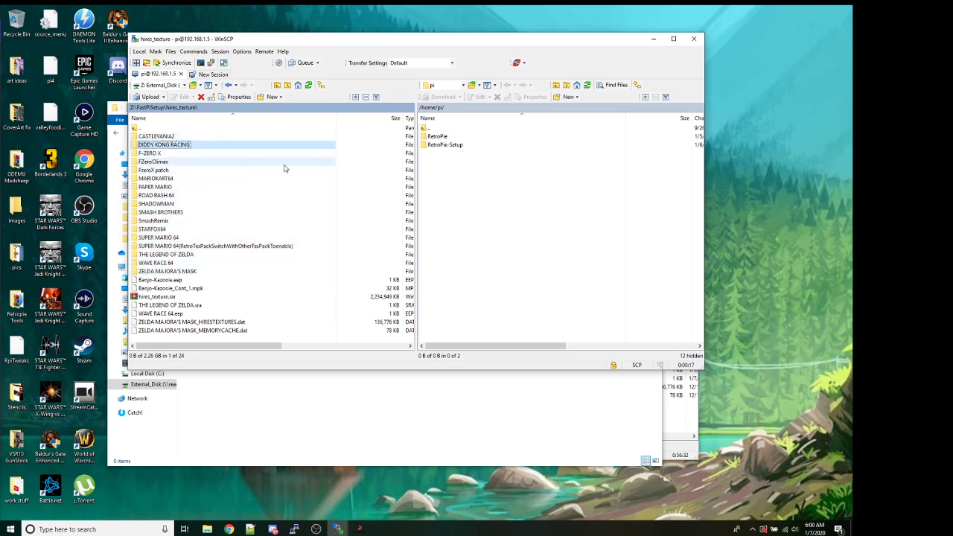
pyautogui.click(145, 146)
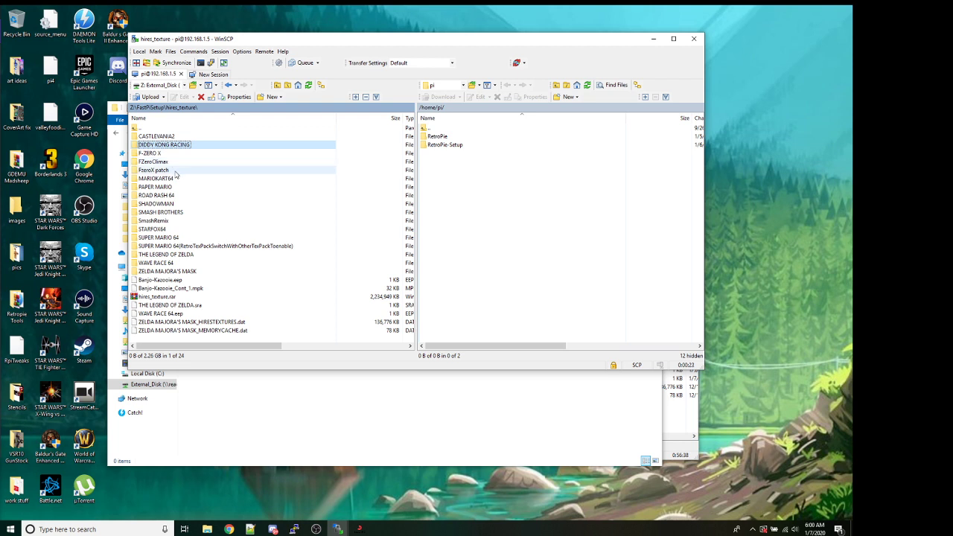
pyautogui.click(223, 136)
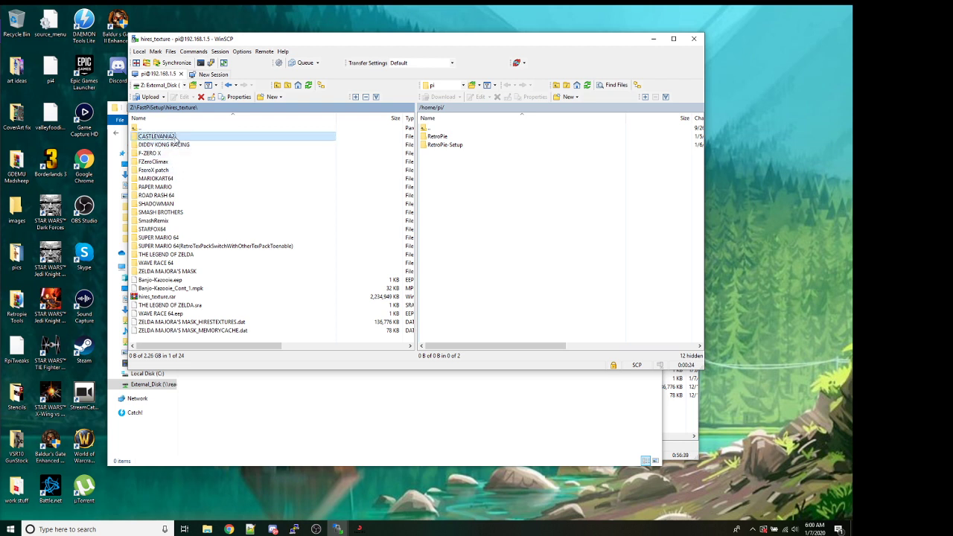
pyautogui.click(216, 162)
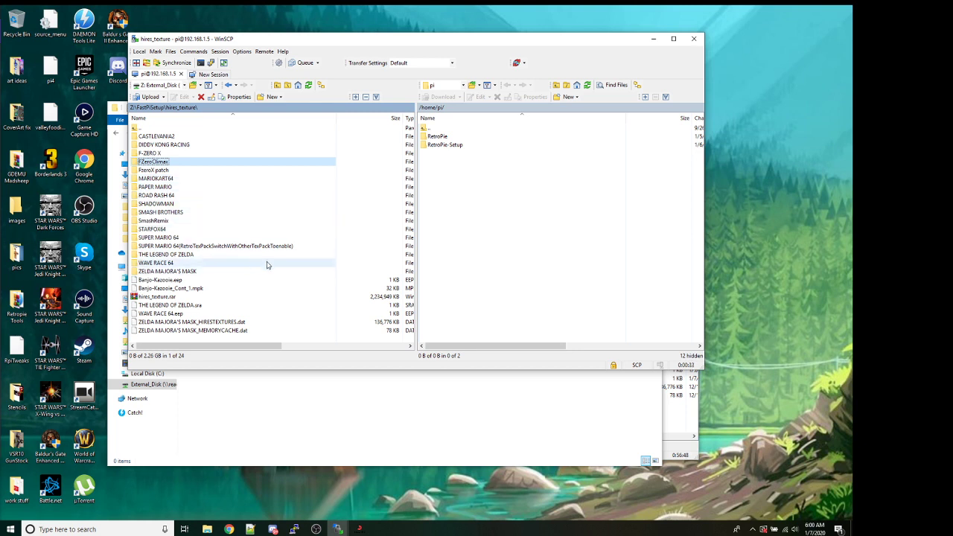
pyautogui.click(167, 246)
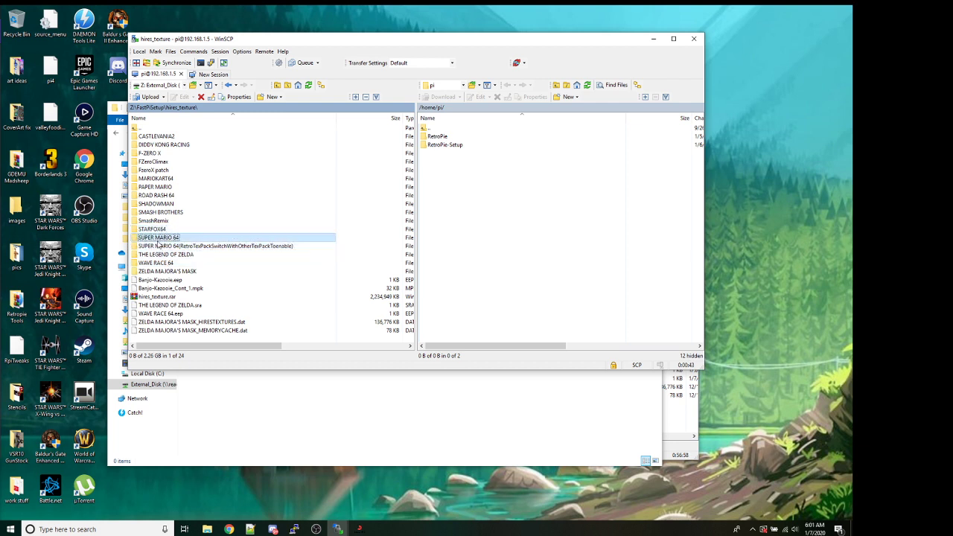
pyautogui.click(156, 238)
pyautogui.click(158, 247)
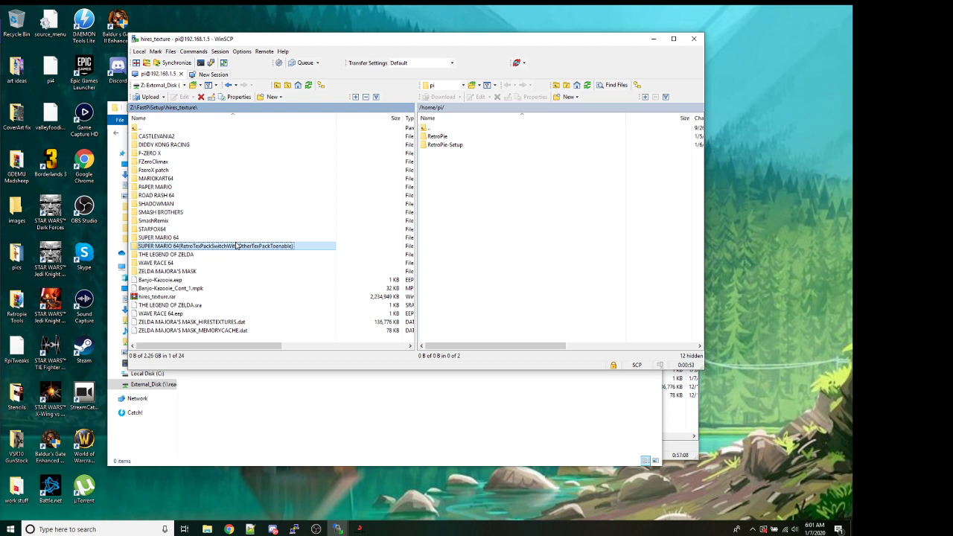
# - Open the Pi's RetroPie folder, then return to the /home/pi home folder
pyautogui.click(447, 209)
pyautogui.doubleClick(439, 137)
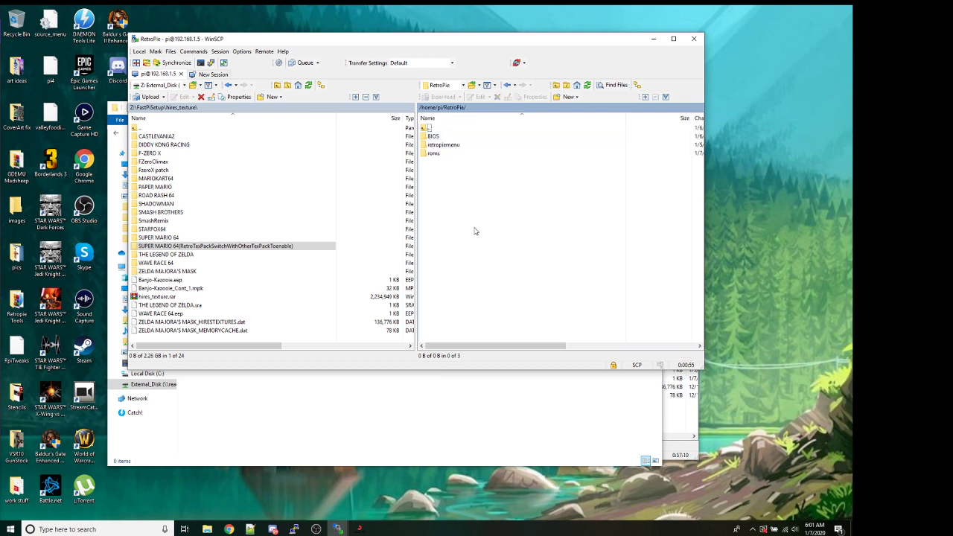
pyautogui.doubleClick(443, 127)
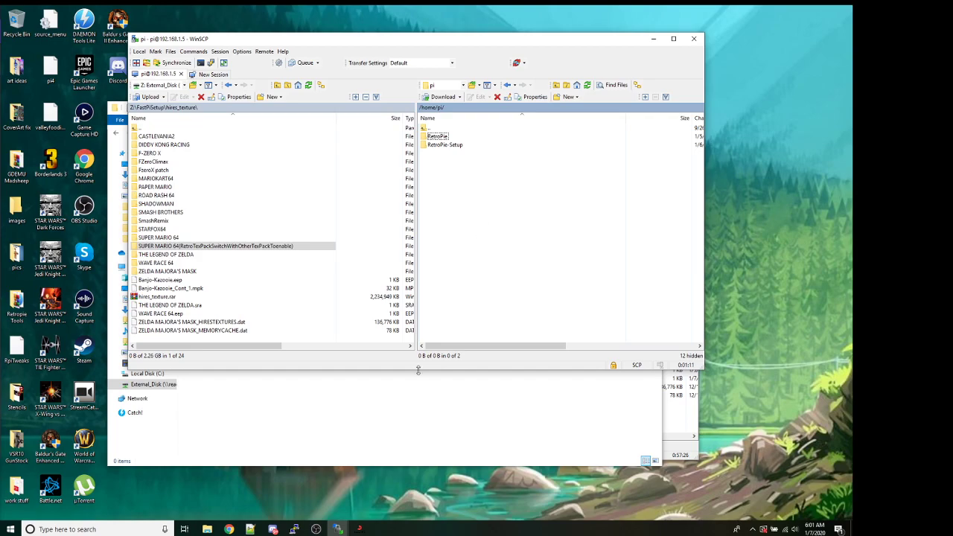
# - Switch to the Nintendo 64 optimization wiki page and highlight the hires_texture destination path
pyautogui.click(229, 529)
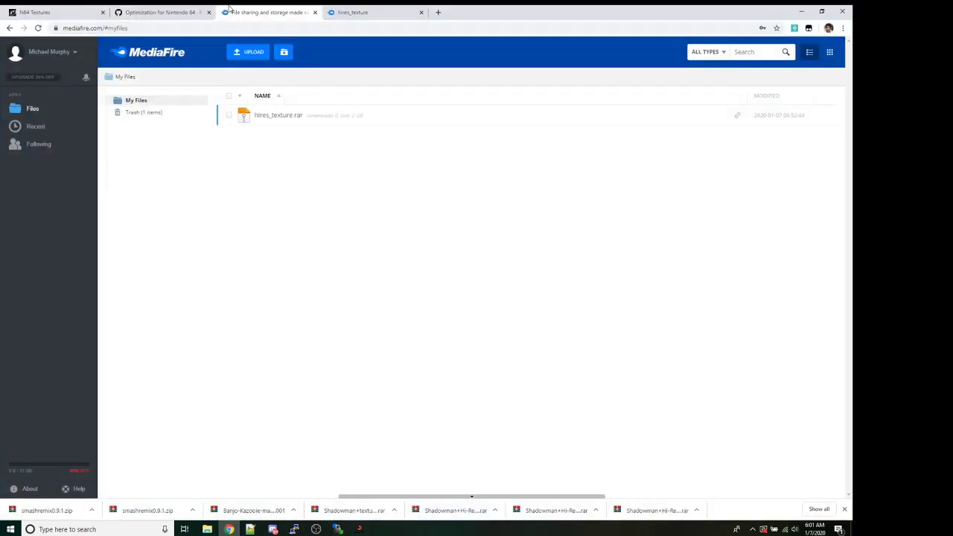
pyautogui.click(195, 8)
pyautogui.scroll(10, 317, 363)
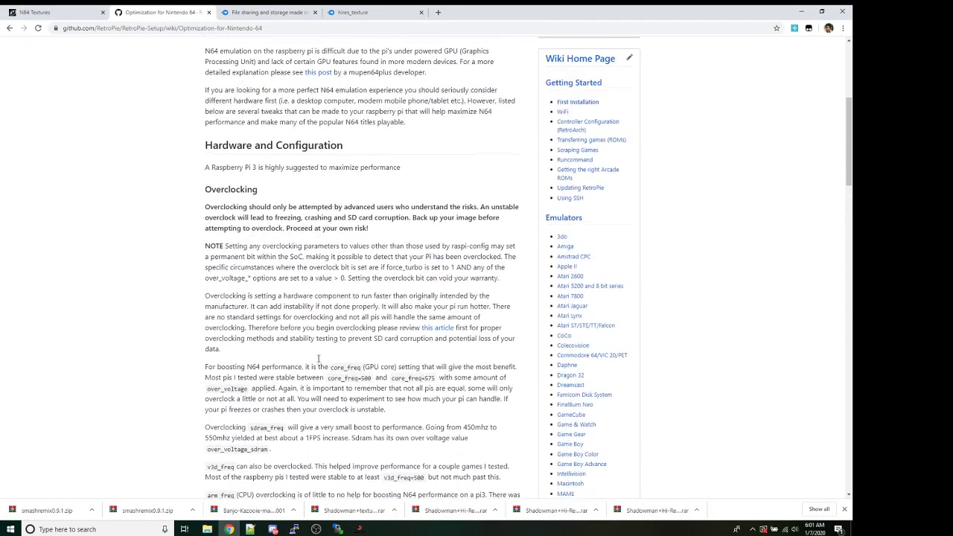
pyautogui.scroll(-10, 317, 363)
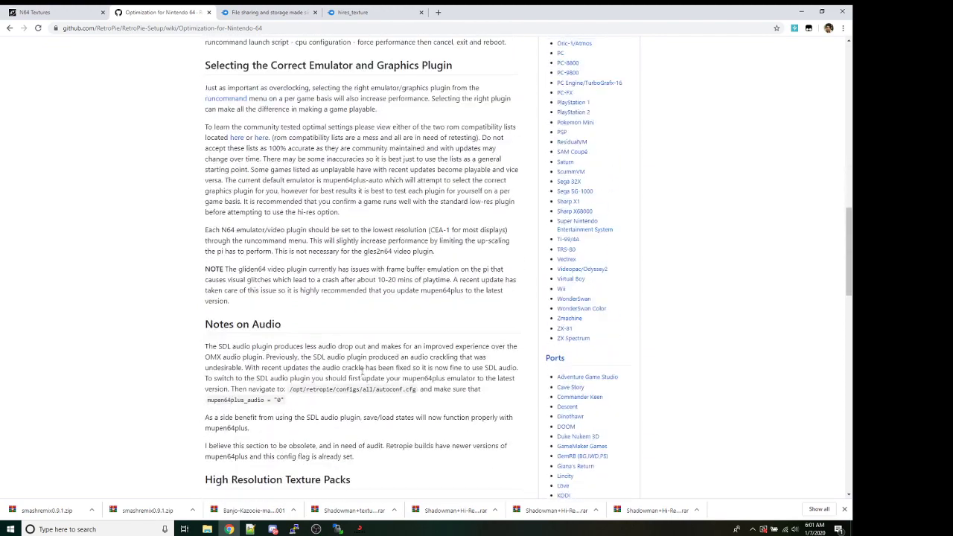
pyautogui.scroll(-8, 363, 378)
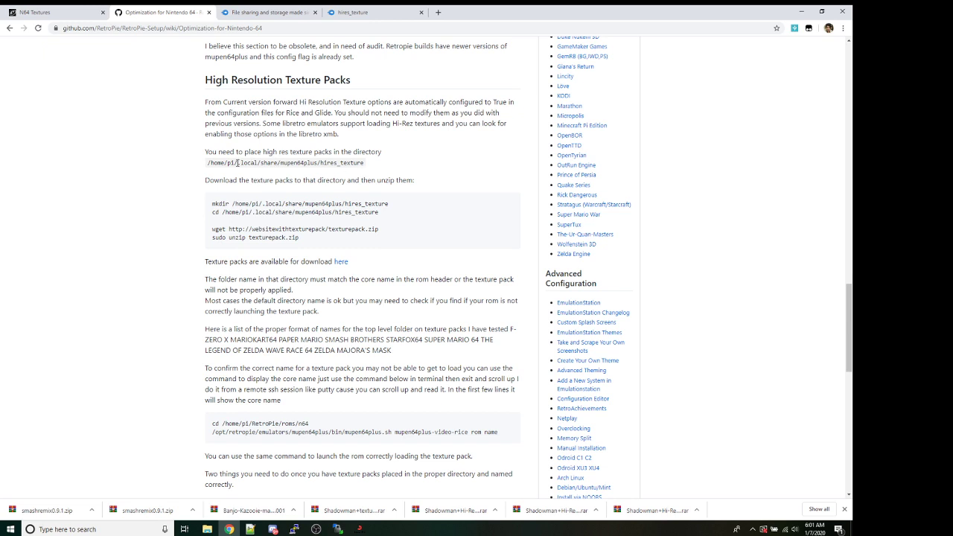
pyautogui.moveTo(237, 163); pyautogui.dragTo(298, 162)
pyautogui.click(264, 162)
# - Bring WinSCP back to the front, then open and close a terminal session on the Pi
pyautogui.click(339, 529)
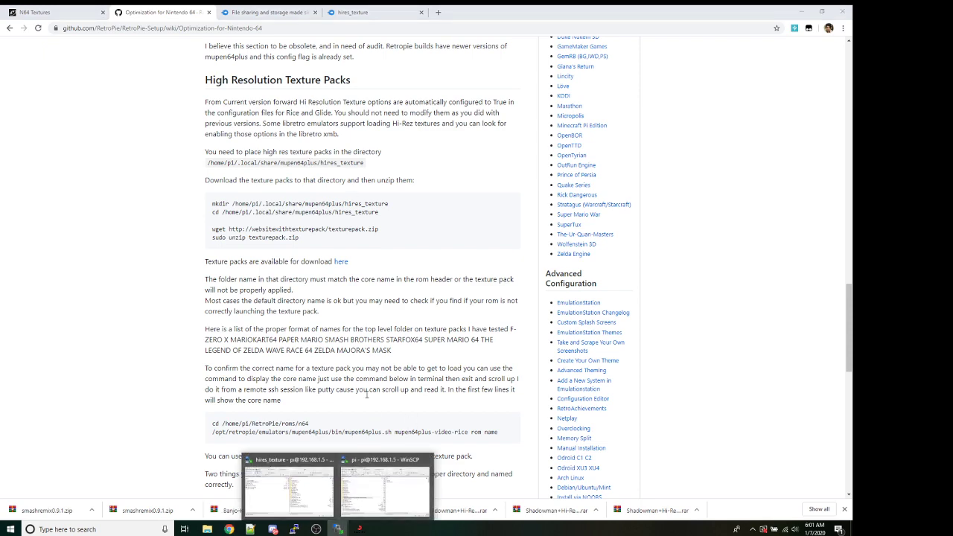
pyautogui.click(376, 484)
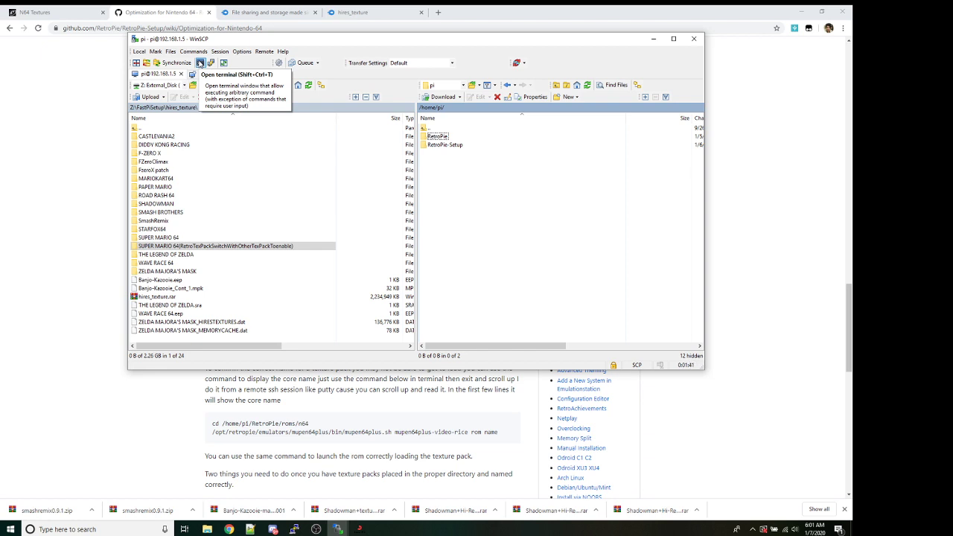
pyautogui.click(201, 63)
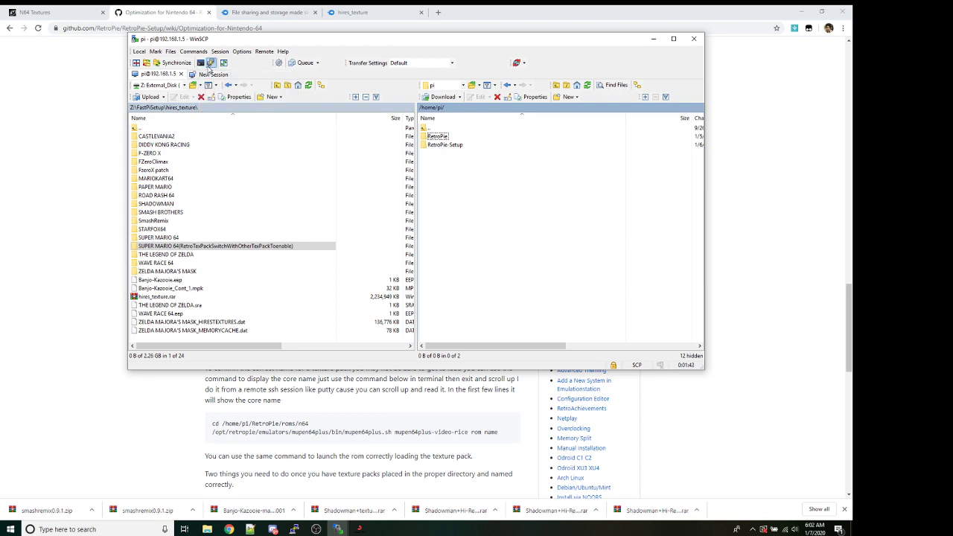
pyautogui.click(344, 70)
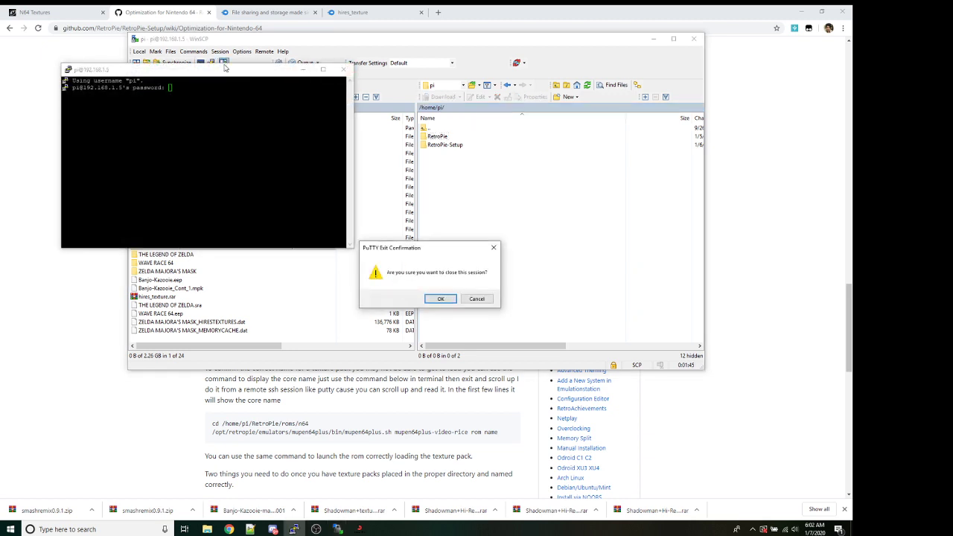
pyautogui.click(440, 299)
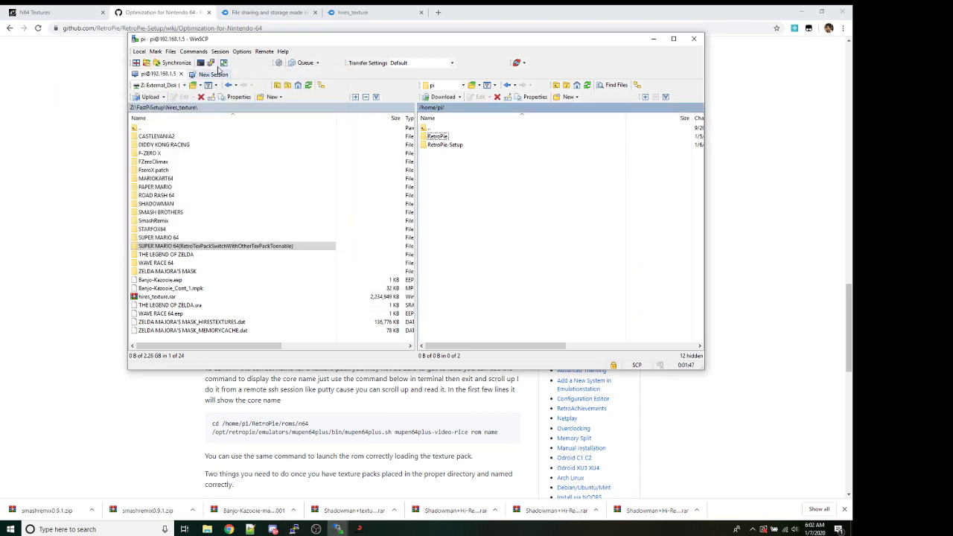
# - Run 'cd .local' in WinSCP's console, close it, and open the share folder on the Pi
pyautogui.click(200, 64)
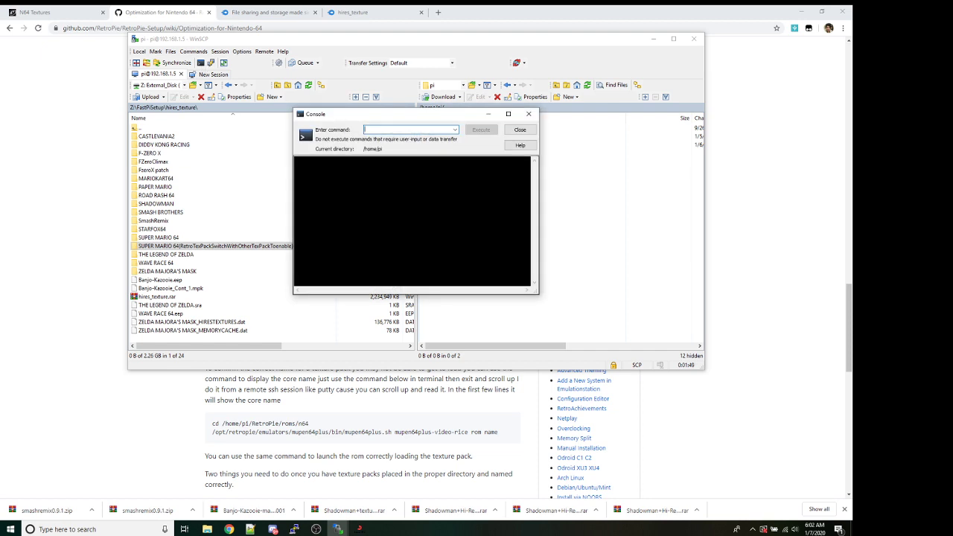
pyautogui.write('cd .local')
pyautogui.click(481, 129)
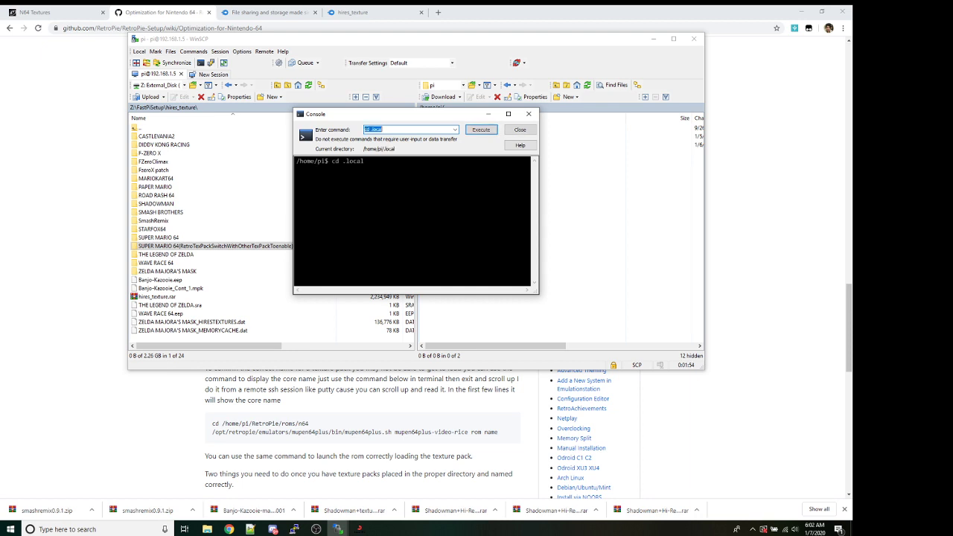
pyautogui.click(520, 134)
pyautogui.click(517, 131)
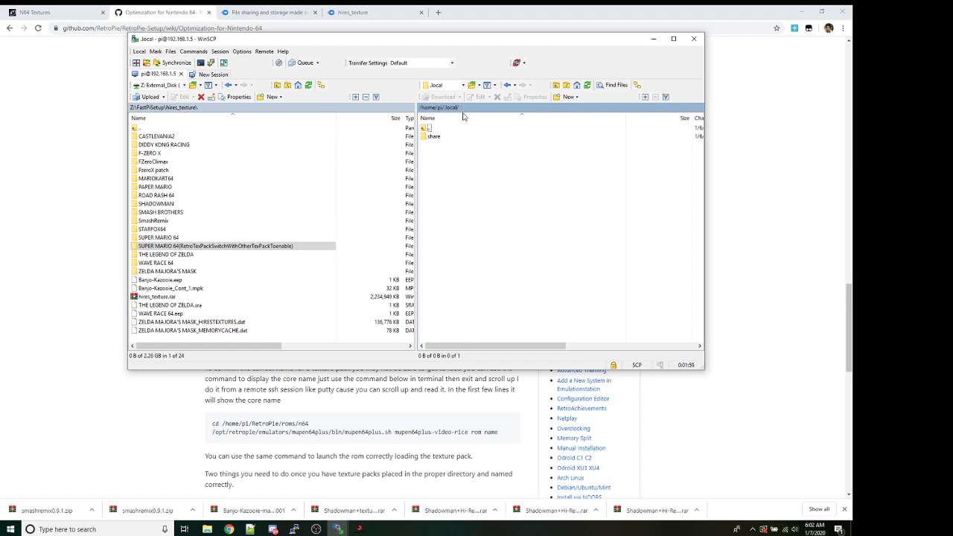
pyautogui.click(443, 139)
pyautogui.doubleClick(444, 138)
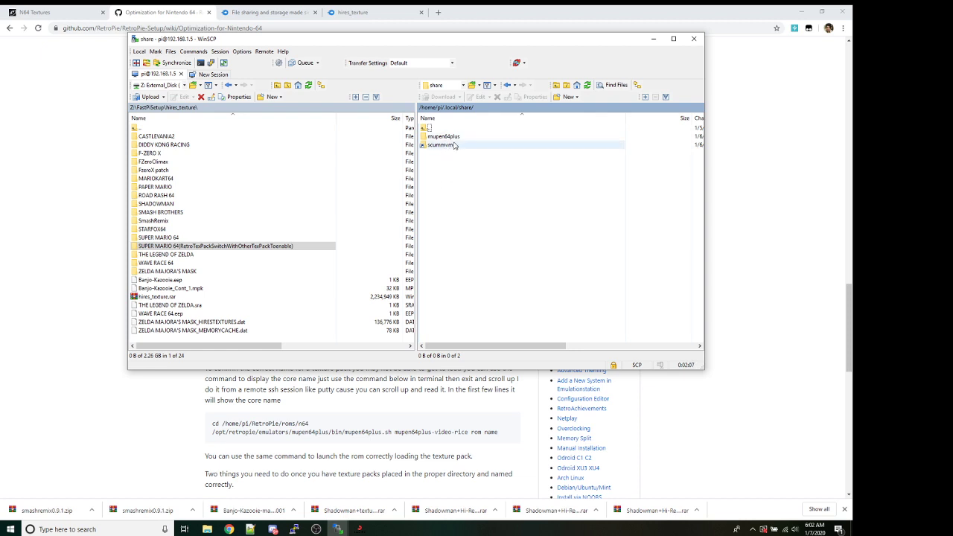
# - On the Pi, open mupen64plus and then its hires_texture folder, dismissing the context menus
pyautogui.rightClick(444, 242)
pyautogui.moveTo(503, 297)
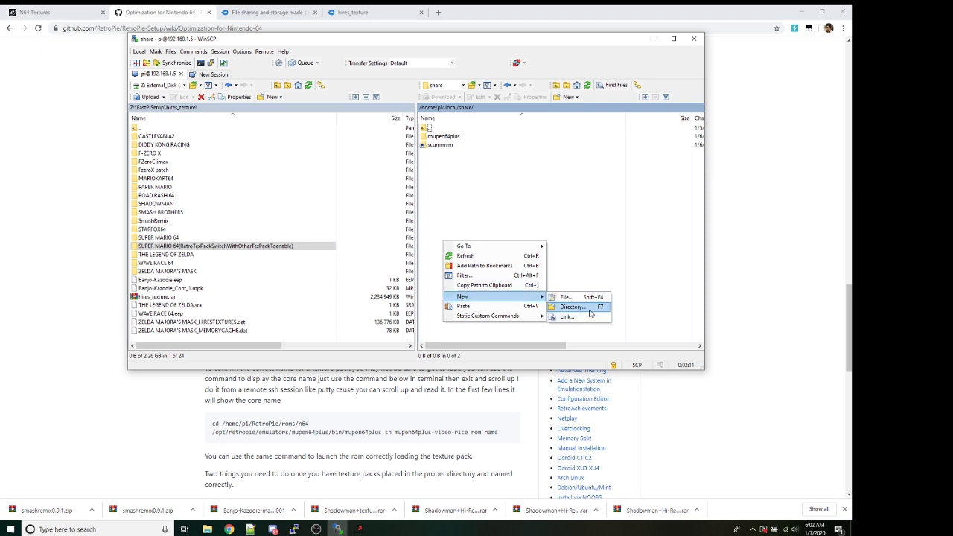
pyautogui.click(497, 162)
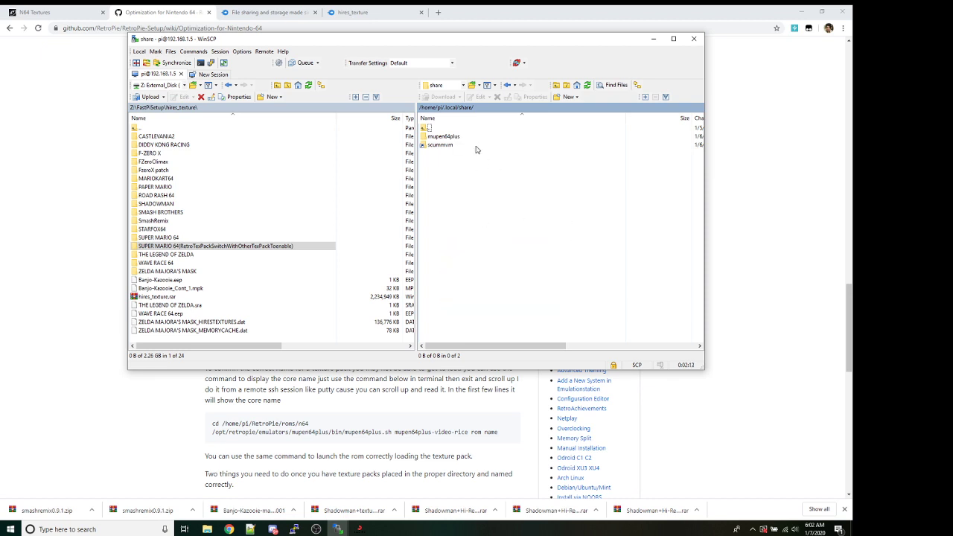
pyautogui.doubleClick(461, 137)
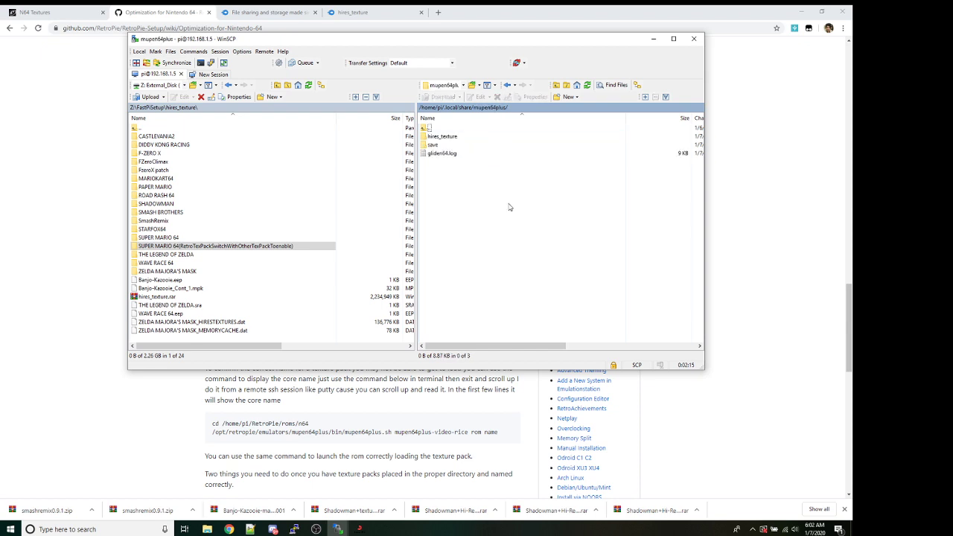
pyautogui.click(451, 139)
pyautogui.rightClick(470, 222)
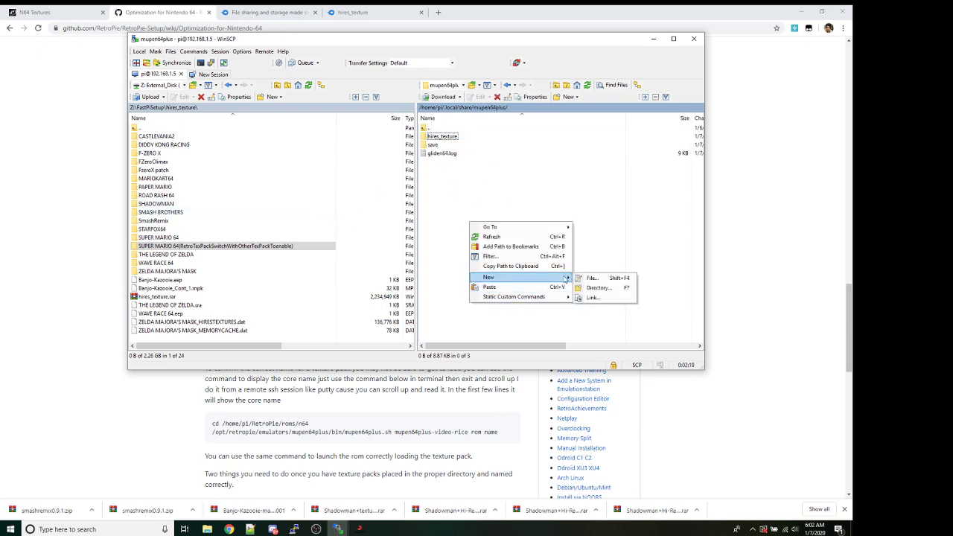
pyautogui.click(498, 198)
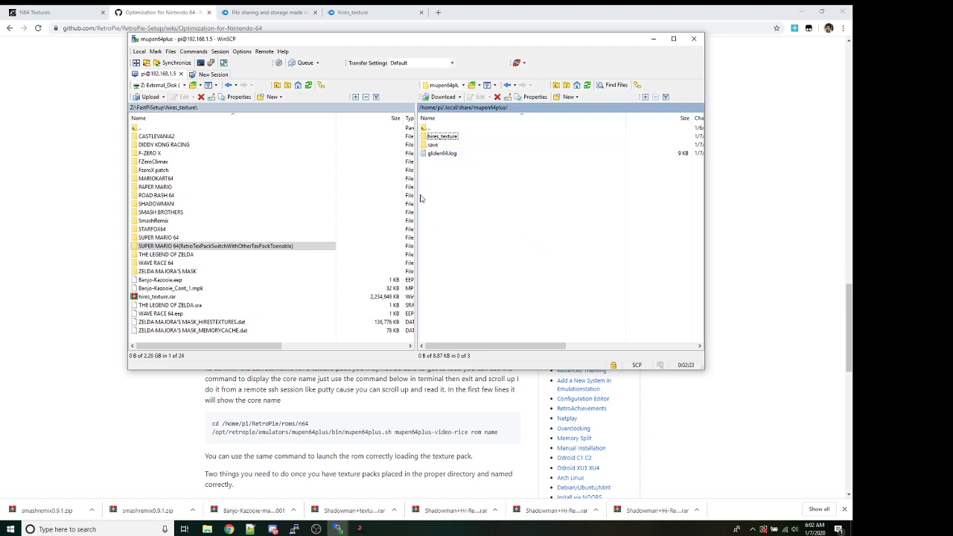
pyautogui.doubleClick(452, 140)
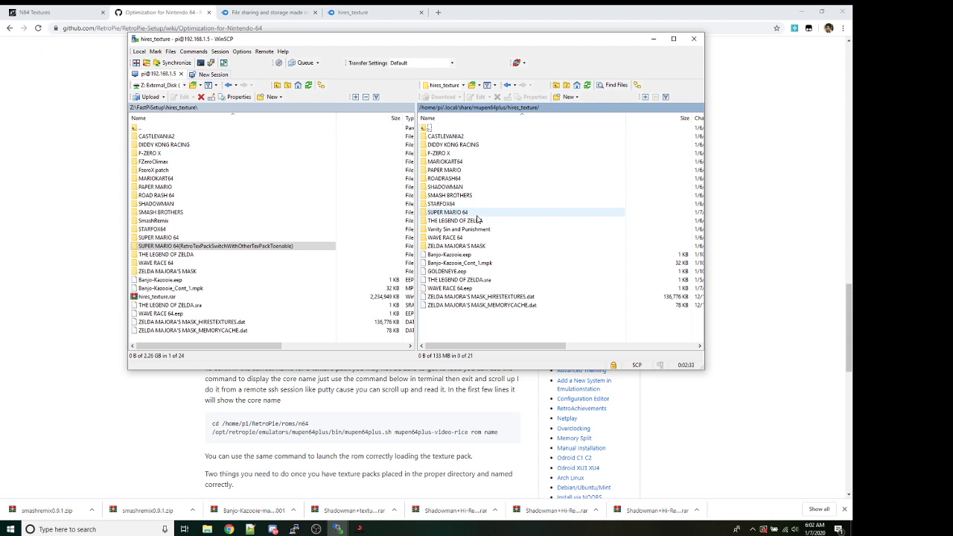
# - Shift-select local CASTLEVANIA2 through ZELDA MAJORA'S MASK, then Ctrl-deselect FZeroClimax and FzeroX patch
pyautogui.click(184, 138)
pyautogui.keyDown('shift'); pyautogui.click(186, 271); pyautogui.keyUp('shift')
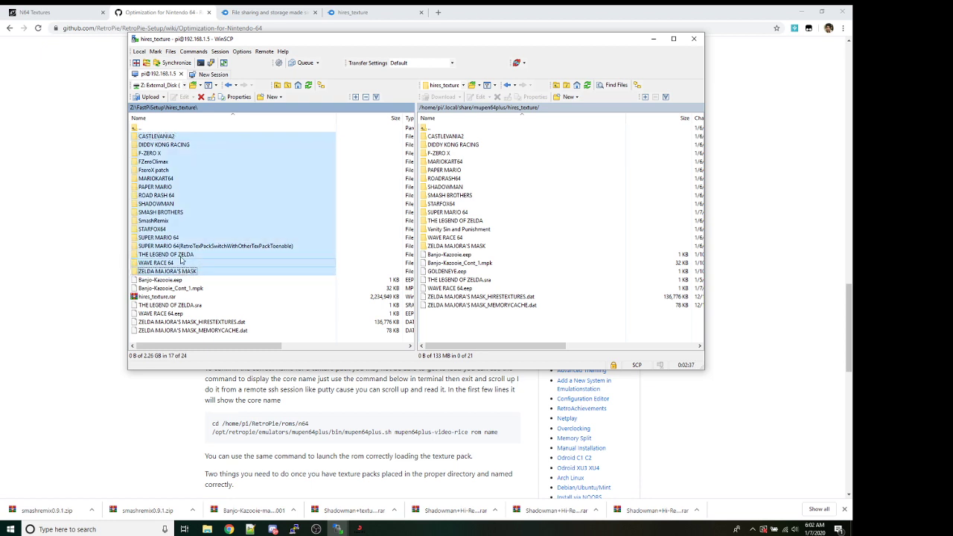
pyautogui.keyDown('ctrl'); pyautogui.click(155, 162); pyautogui.keyUp('ctrl')
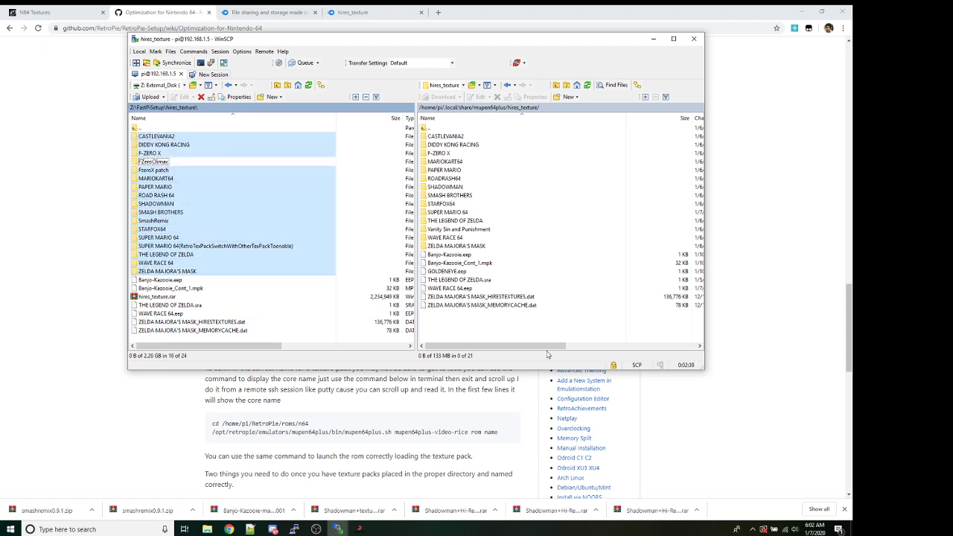
pyautogui.keyDown('ctrl'); pyautogui.click(182, 170); pyautogui.keyUp('ctrl')
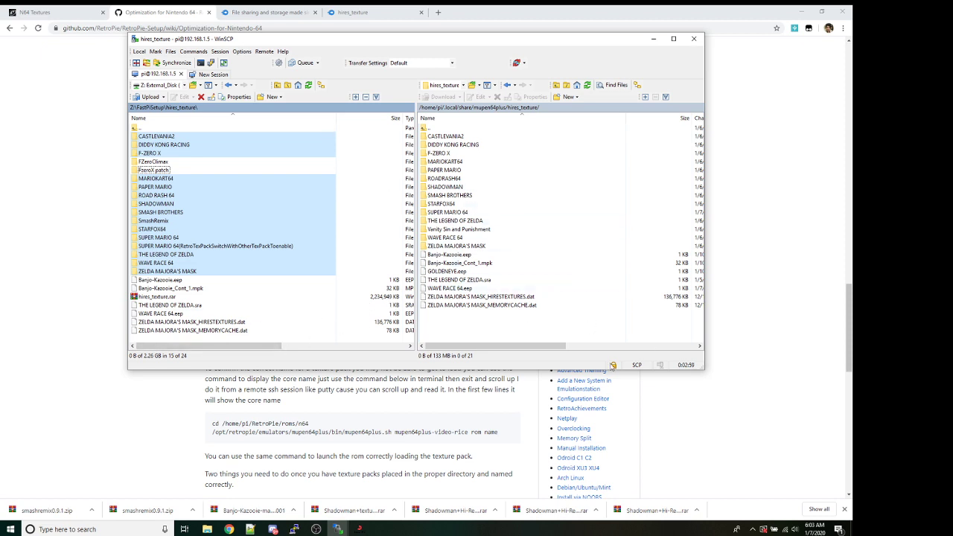
# - In File Explorer, go to External_Disk > FastPiSetup > hires_texture > FZeroClimax and select F-Zero X Climax.z64
pyautogui.click(84, 263)
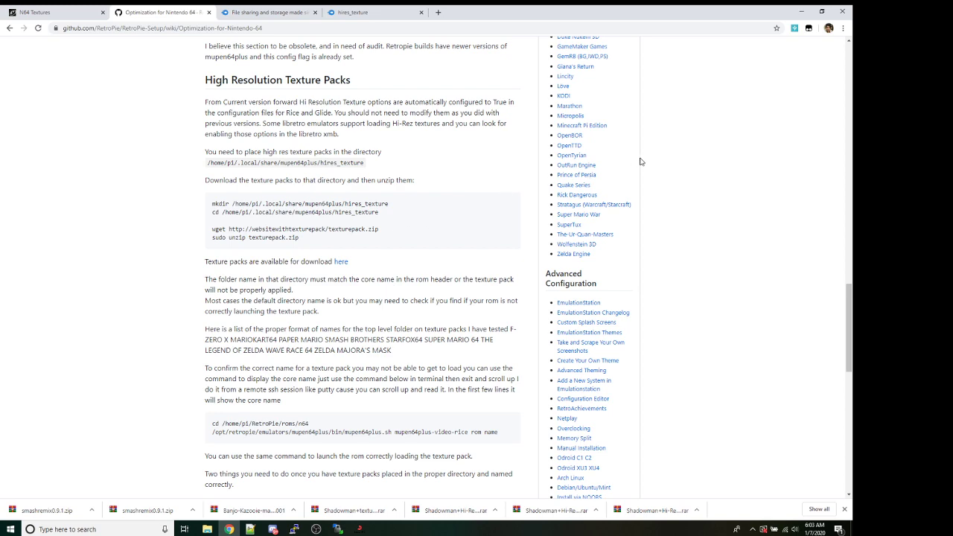
pyautogui.click(802, 11)
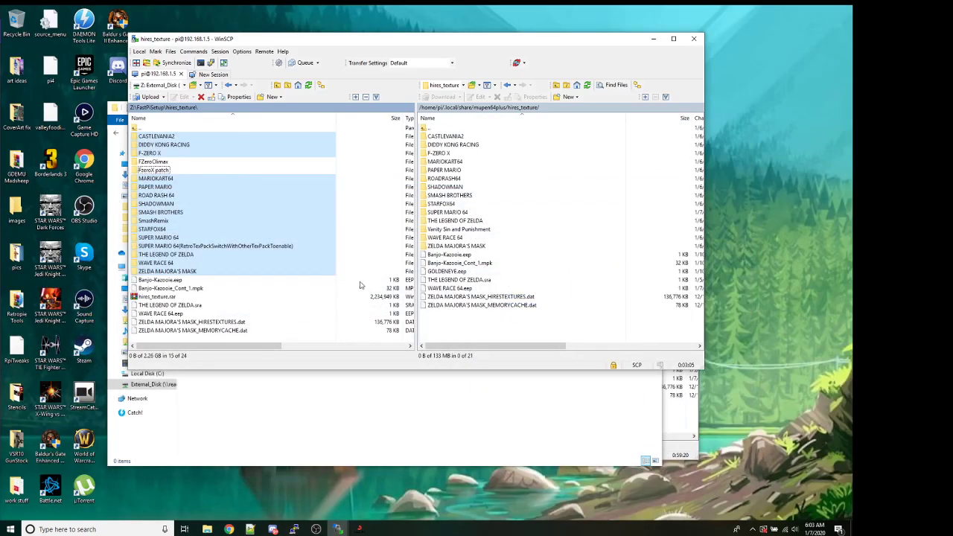
pyautogui.click(378, 395)
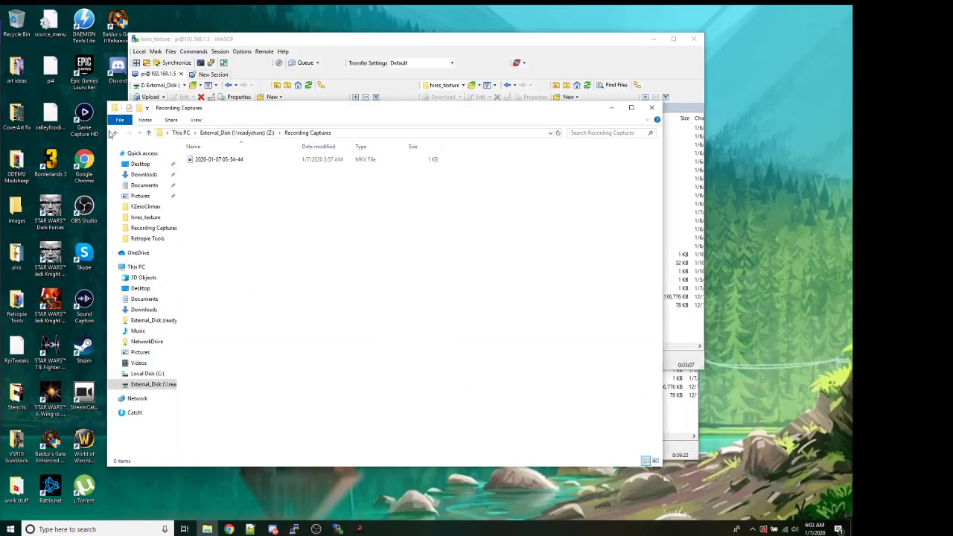
pyautogui.click(115, 133)
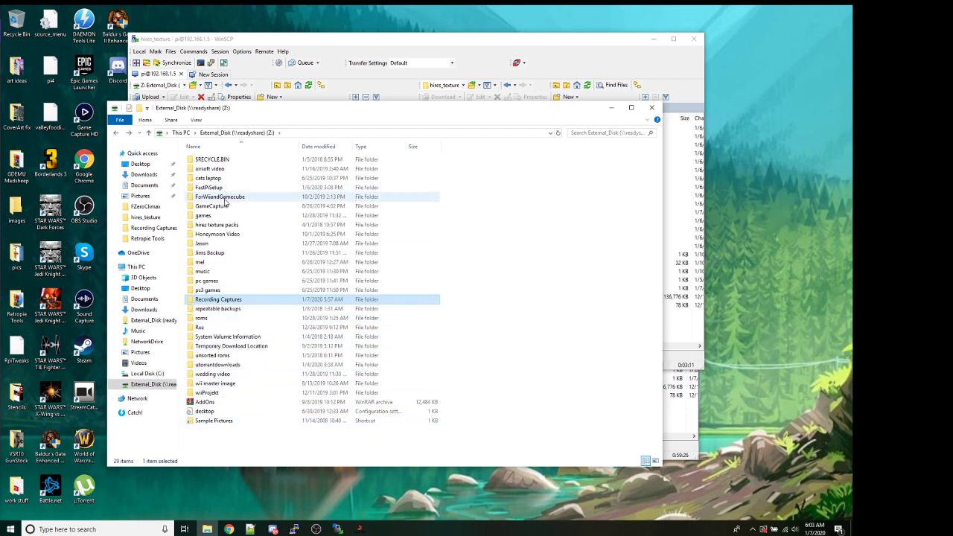
pyautogui.click(228, 189)
pyautogui.doubleClick(227, 190)
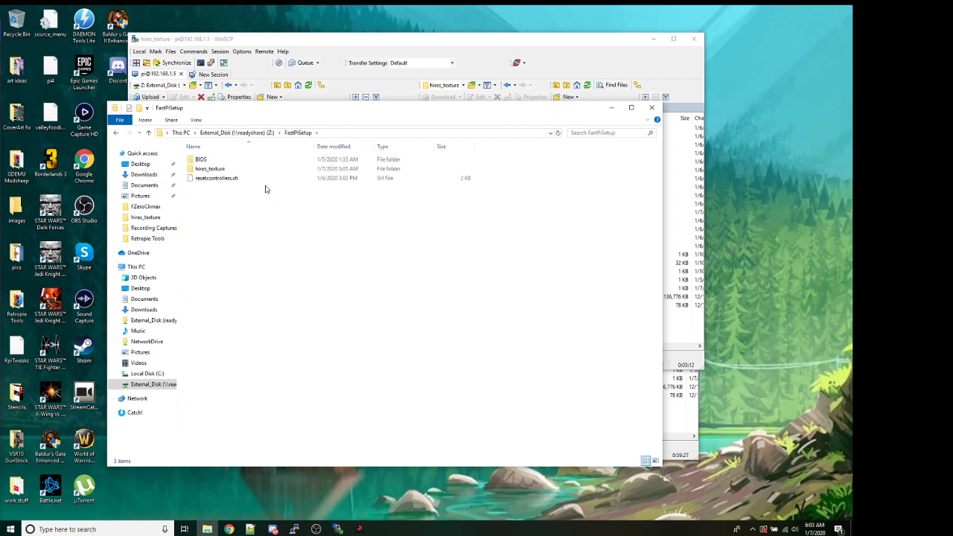
pyautogui.doubleClick(222, 171)
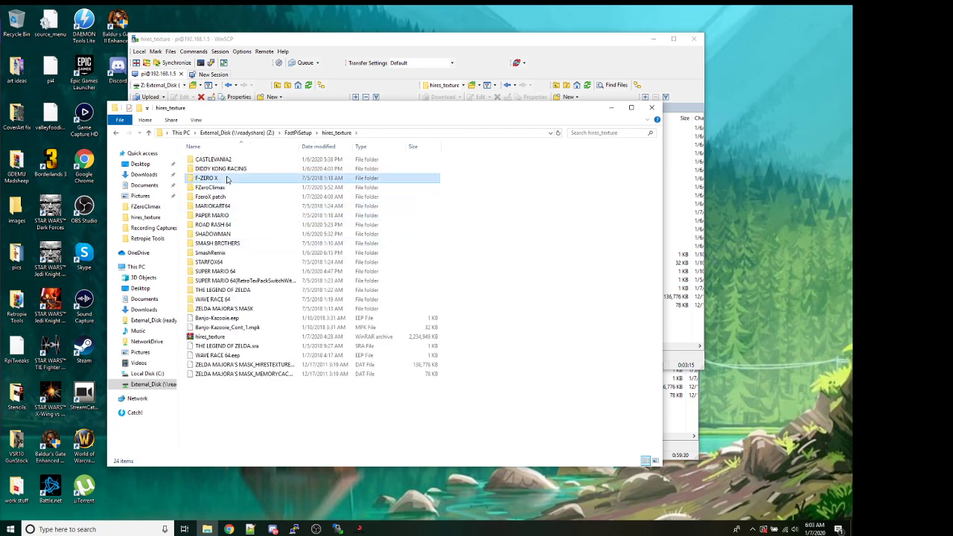
pyautogui.doubleClick(216, 186)
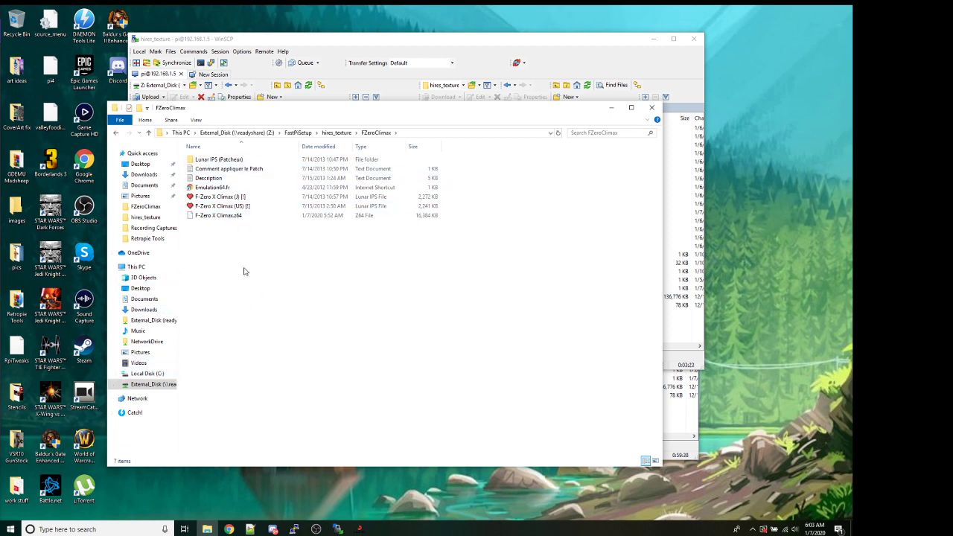
pyautogui.click(237, 217)
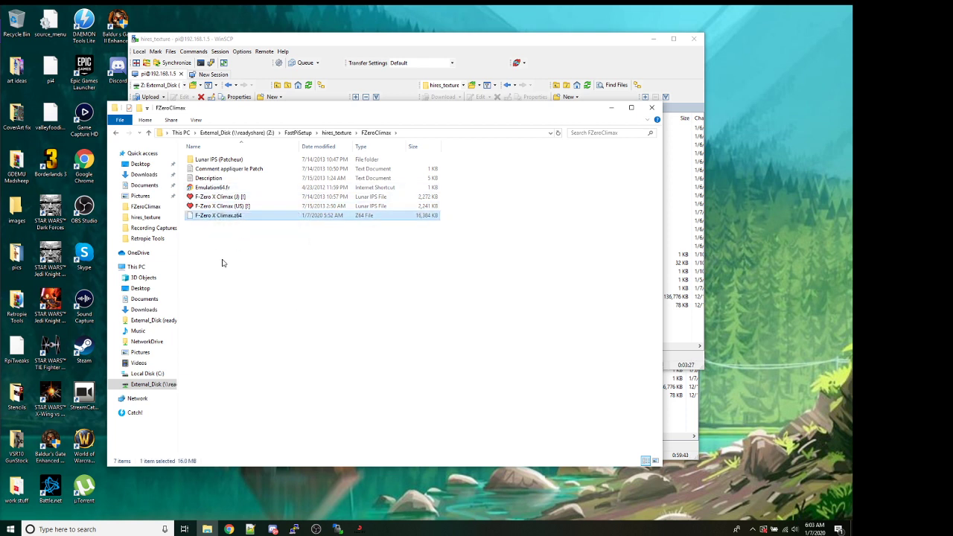
# - Rename F-Zero X Climax.z64 to F-Zero X .z64 by deleting 'Climax' from the name
pyautogui.rightClick(241, 222)
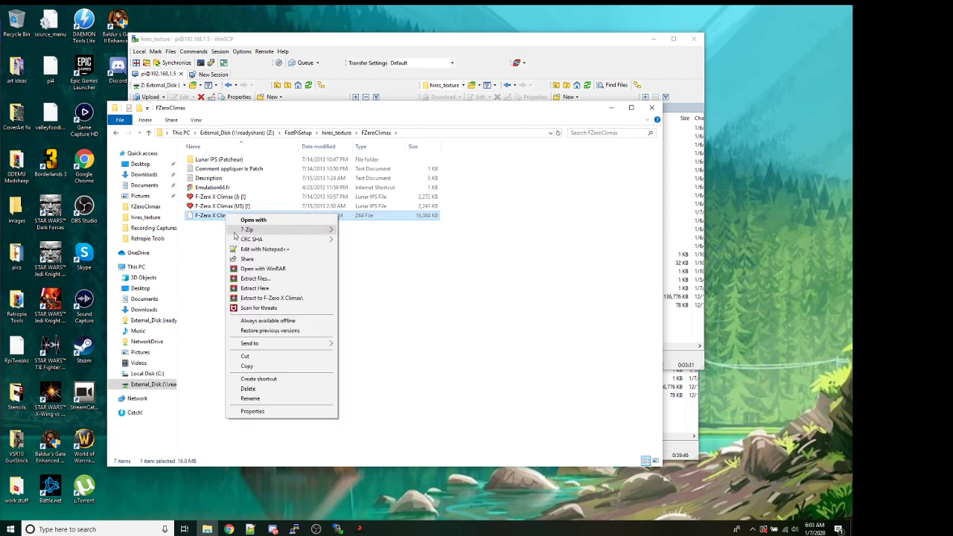
pyautogui.click(266, 397)
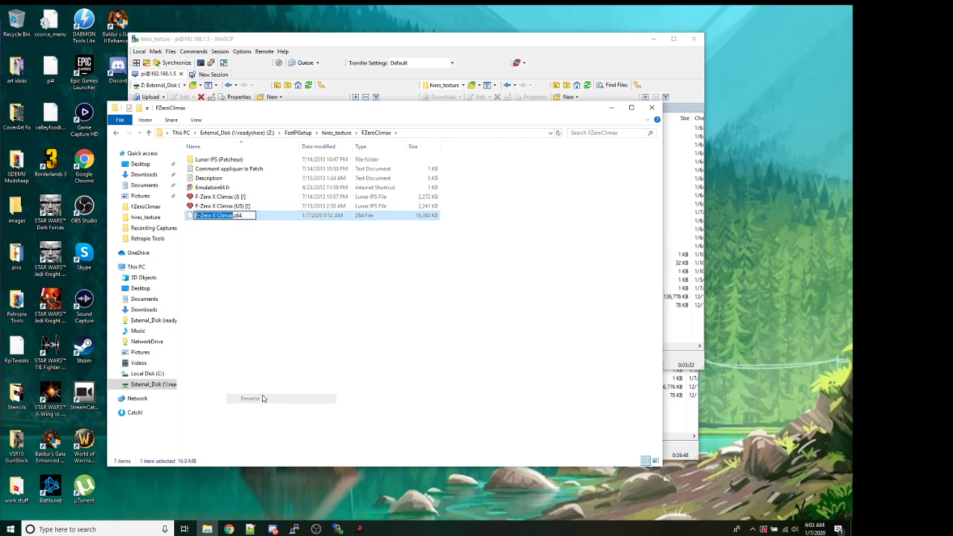
pyautogui.press('End')
pyautogui.press('Left')
pyautogui.press('Left')
pyautogui.press('Left')
pyautogui.press('Left')
pyautogui.press('BackSpace')
pyautogui.press('BackSpace')
pyautogui.press('BackSpace')
pyautogui.press('BackSpace')
pyautogui.press('BackSpace')
pyautogui.press('BackSpace')
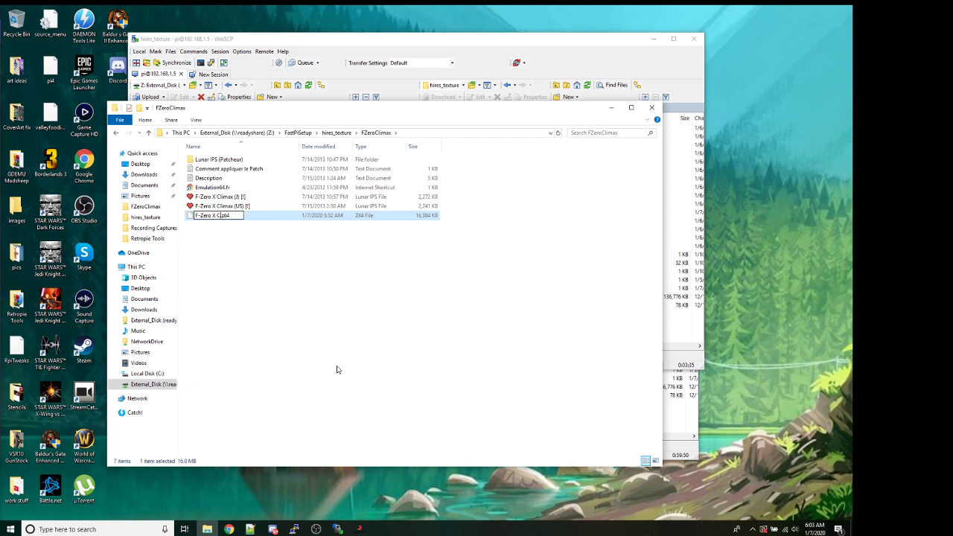
pyautogui.press('Return')
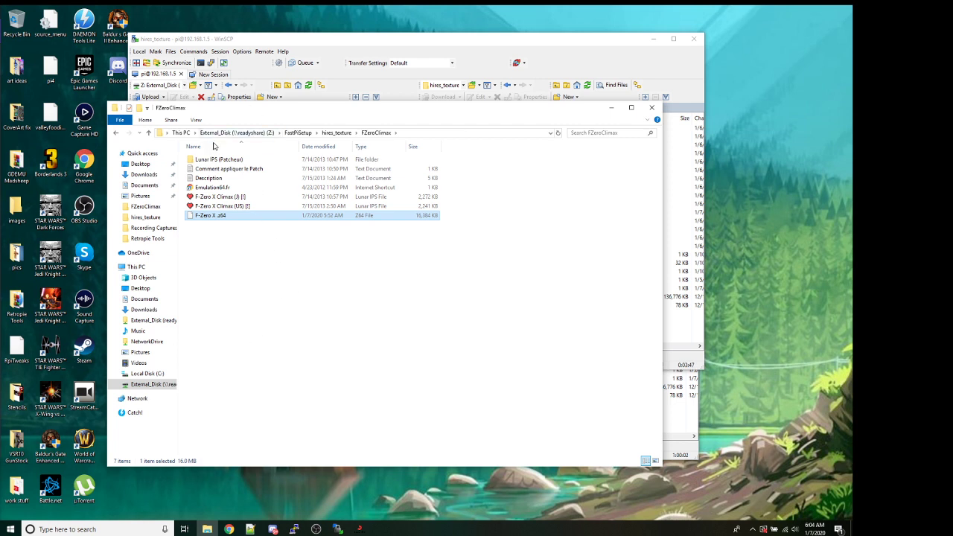
# - Launch Lunar IPS and choose the F-Zero X Climax (US) [!].ips patch from the FZeroClimax folder
pyautogui.doubleClick(232, 159)
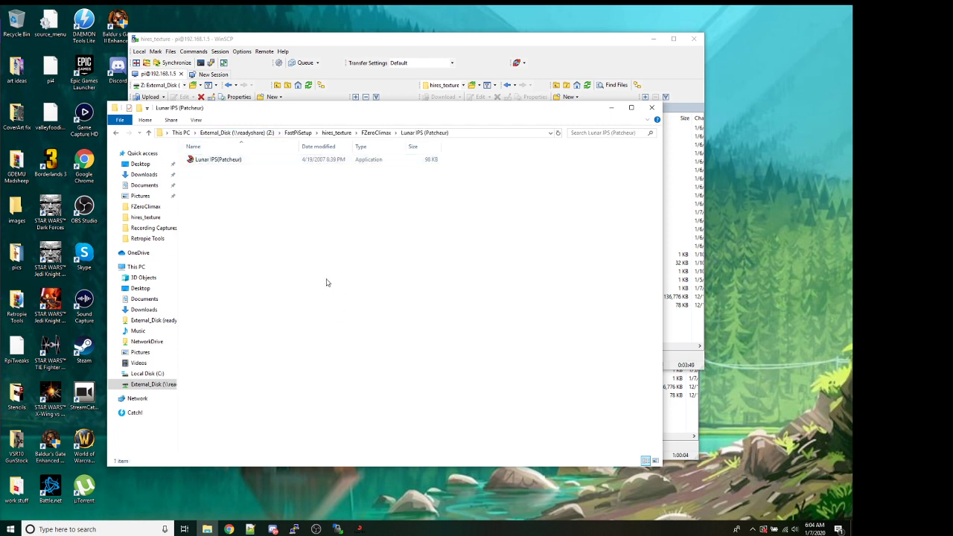
pyautogui.doubleClick(232, 161)
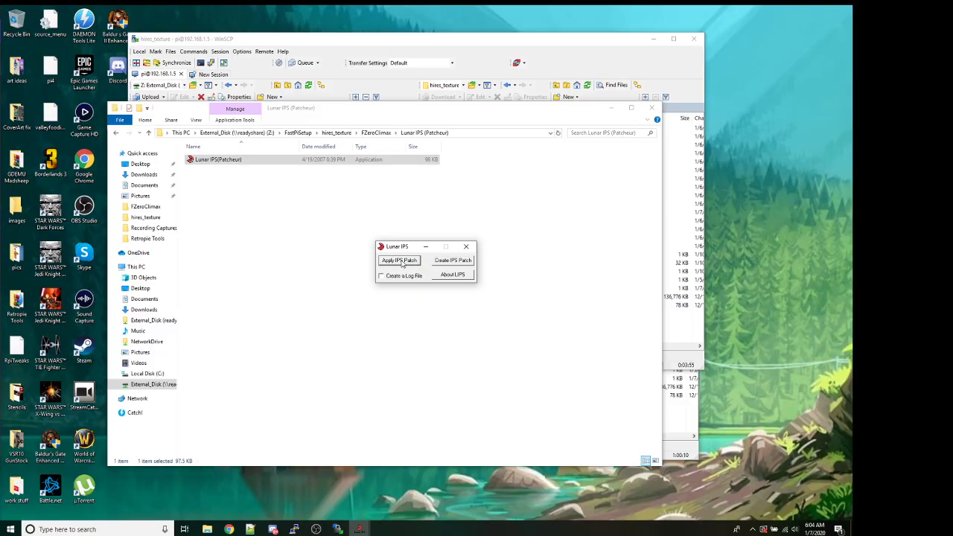
pyautogui.click(400, 261)
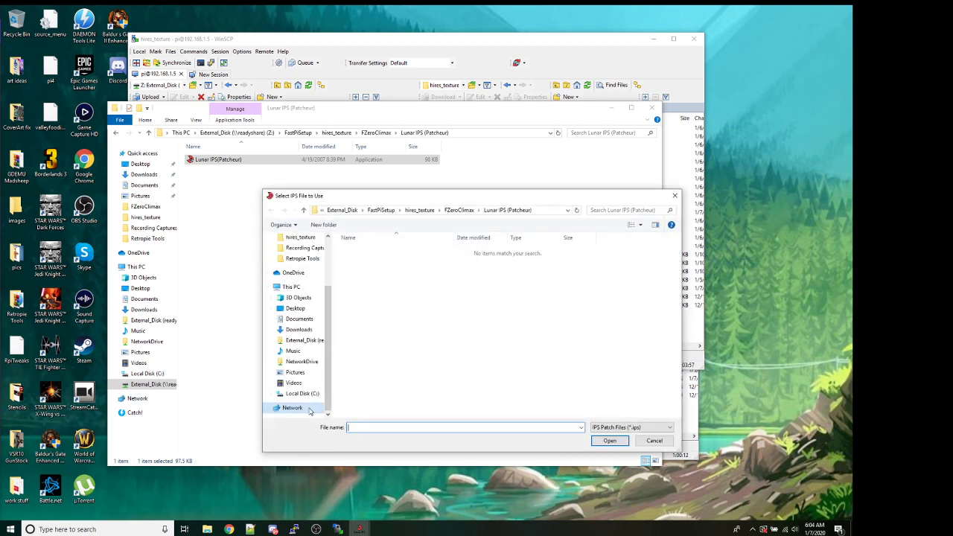
pyautogui.click(460, 210)
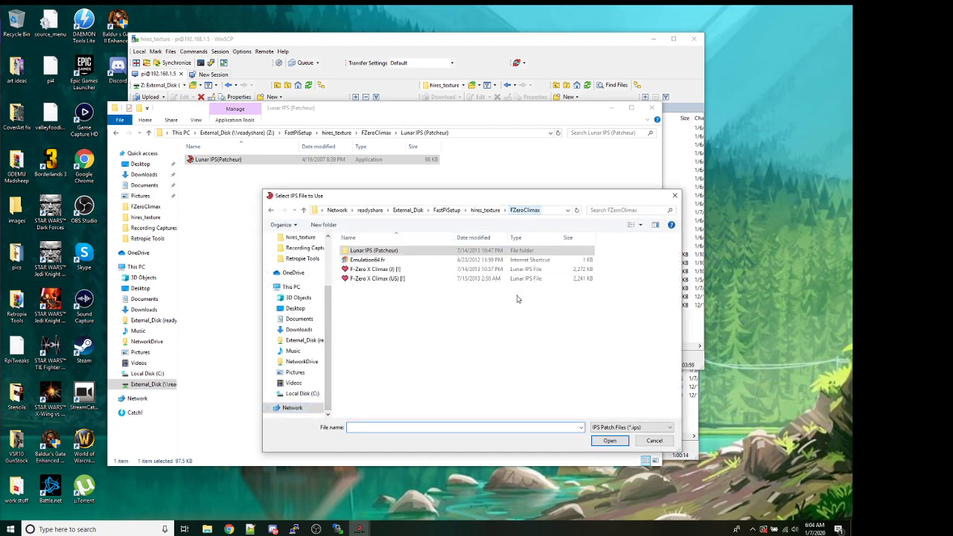
pyautogui.click(400, 279)
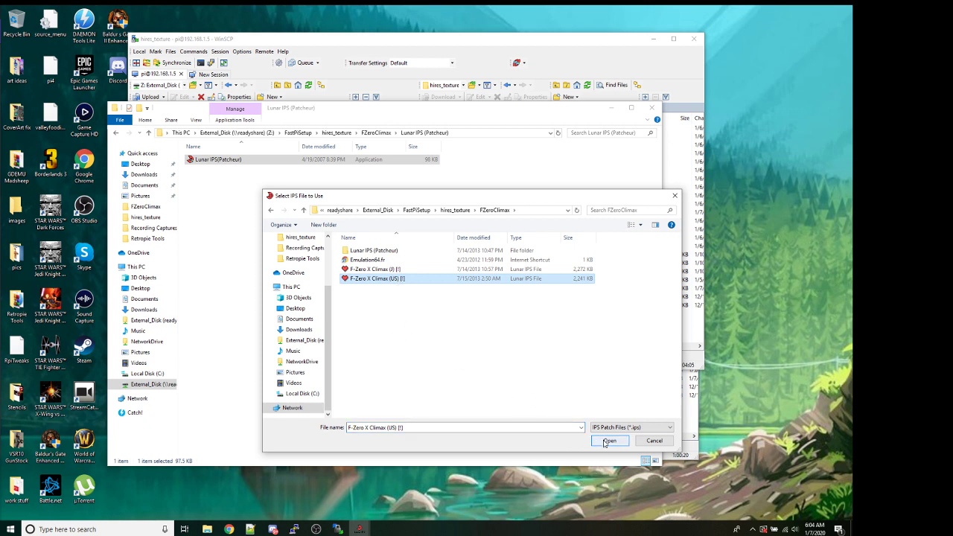
pyautogui.click(604, 443)
pyautogui.click(610, 441)
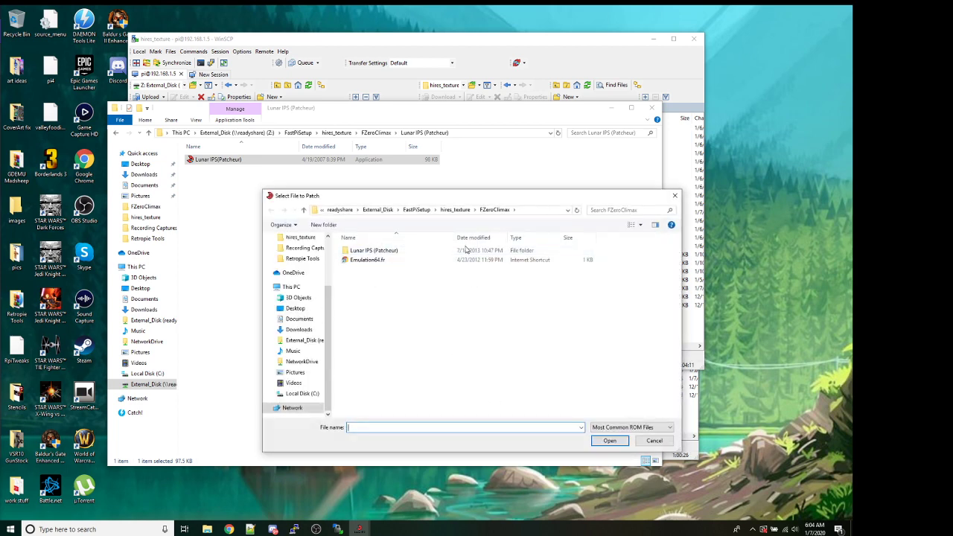
# - Set the file filter to All Files and patch F-Zero X .z64
pyautogui.click(632, 428)
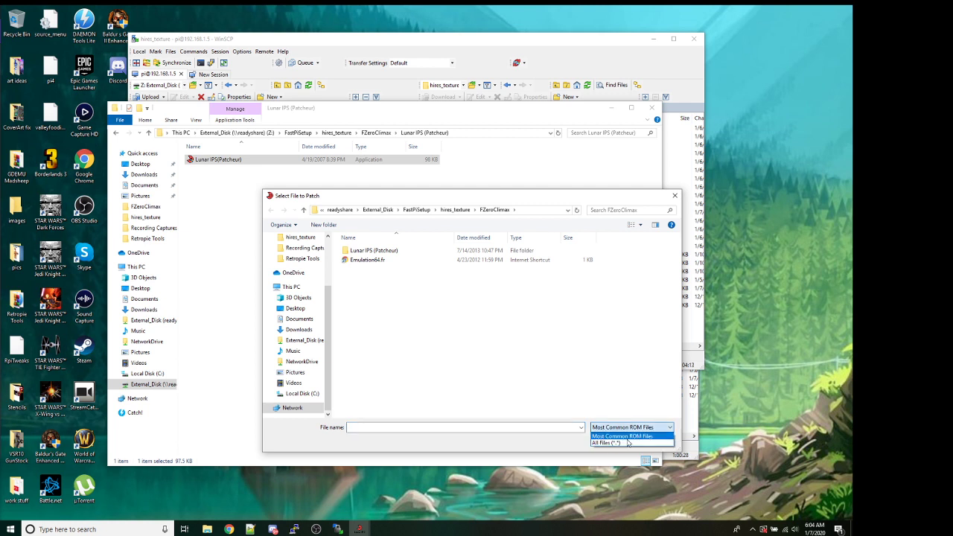
pyautogui.click(614, 442)
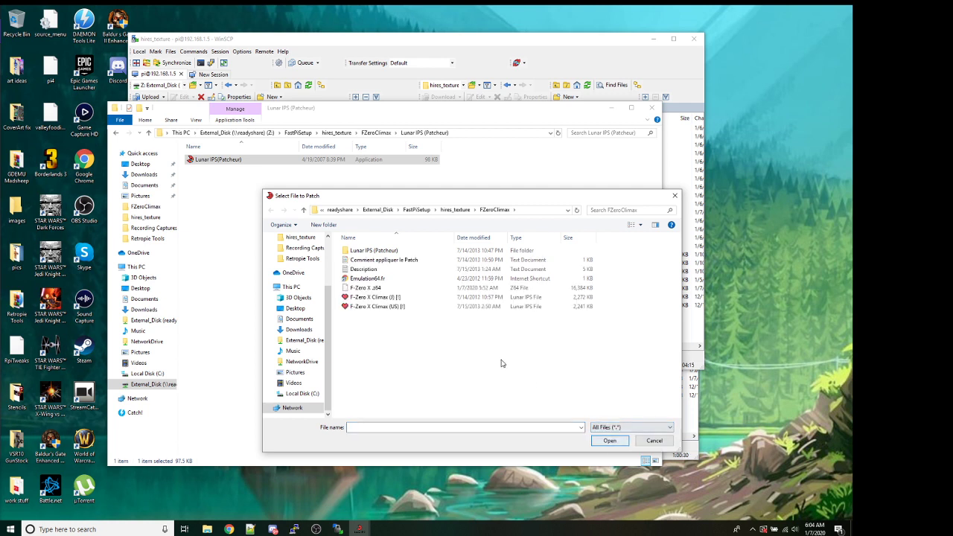
pyautogui.click(394, 288)
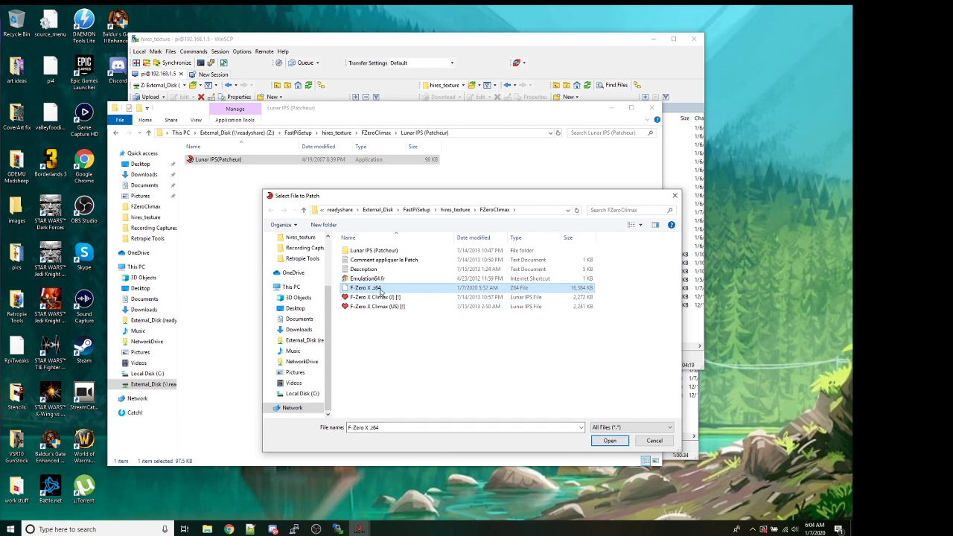
pyautogui.click(610, 440)
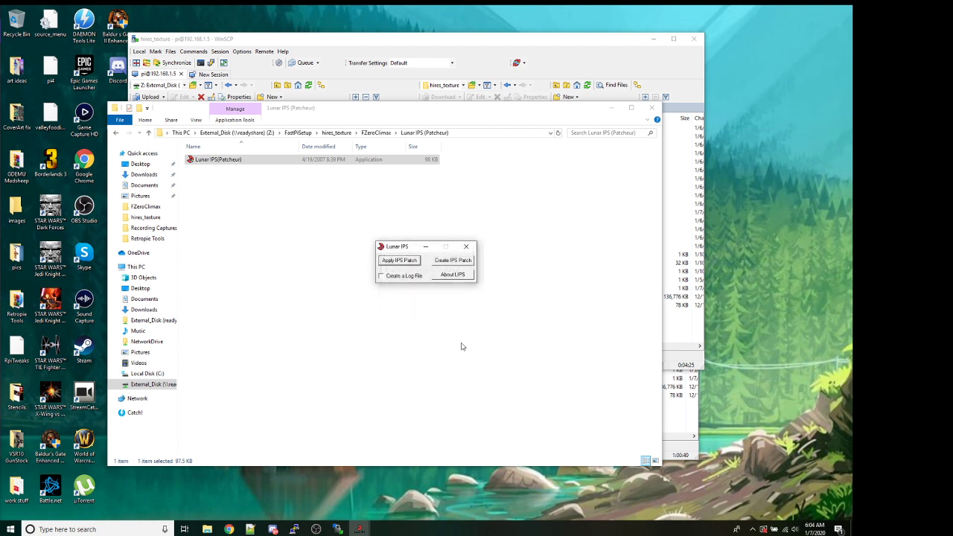
# - Peek into the FzeroX patch folder in Explorer, then show FZeroClimax in WinSCP's local pane
pyautogui.click(116, 136)
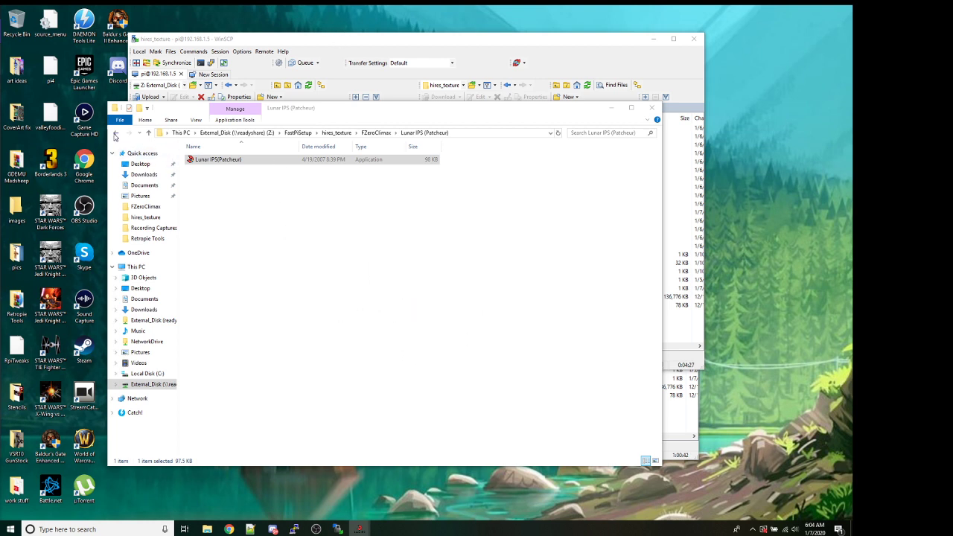
pyautogui.click(115, 134)
pyautogui.click(116, 134)
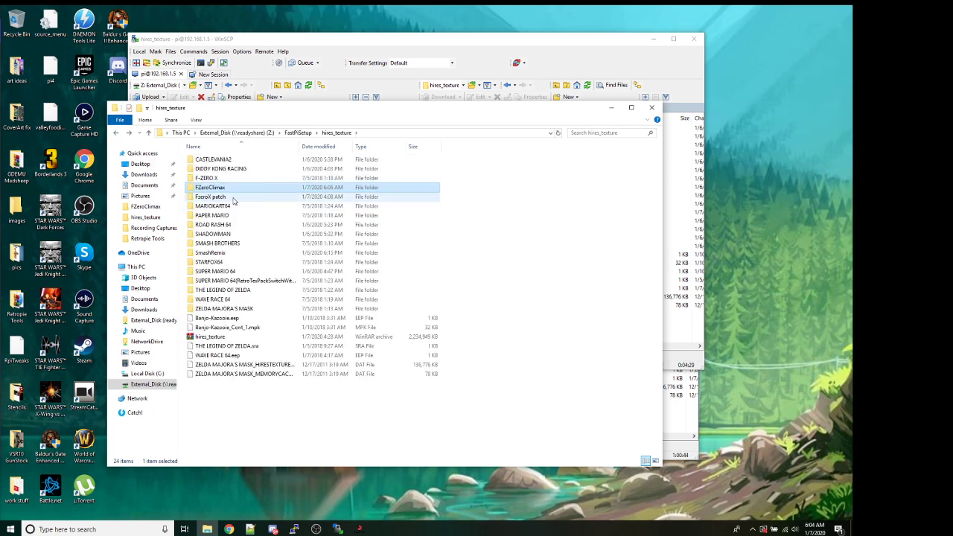
pyautogui.doubleClick(223, 197)
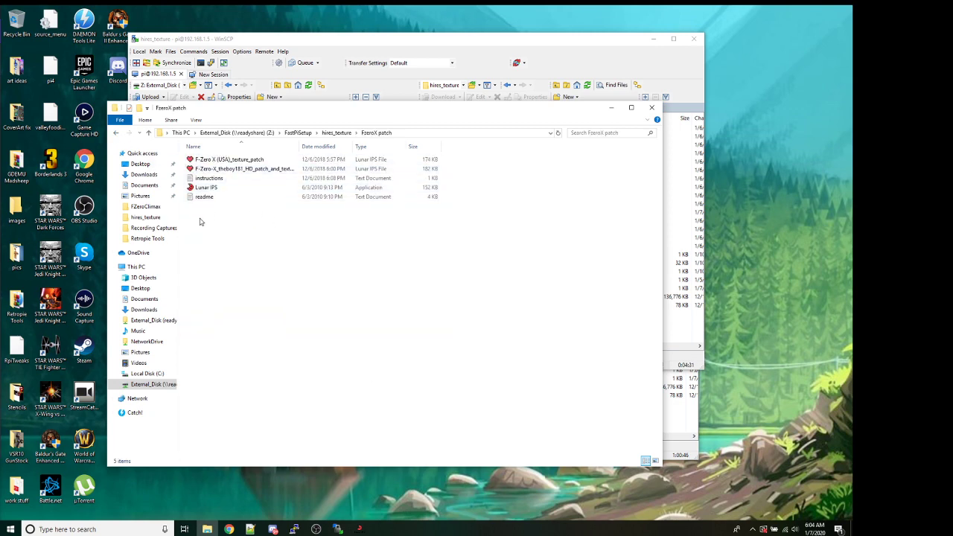
pyautogui.click(116, 134)
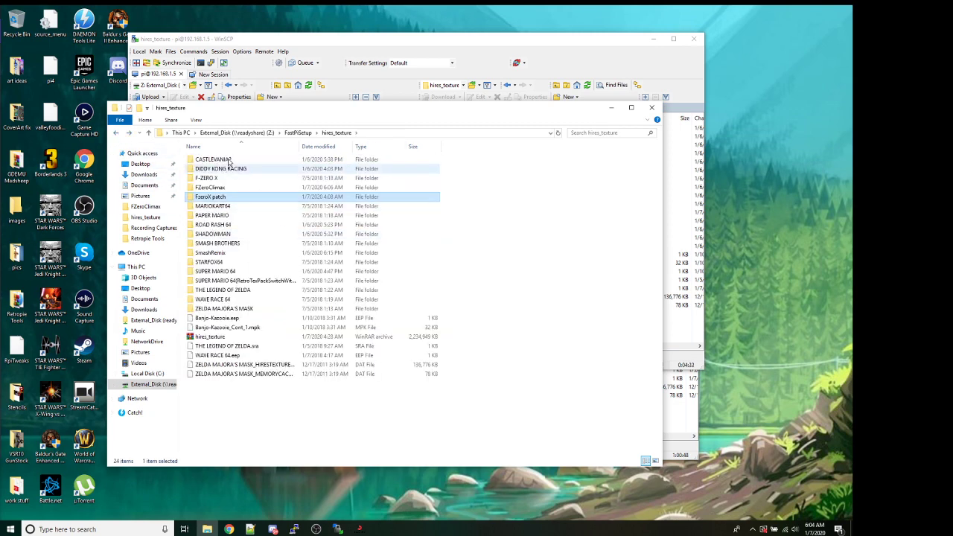
pyautogui.click(339, 39)
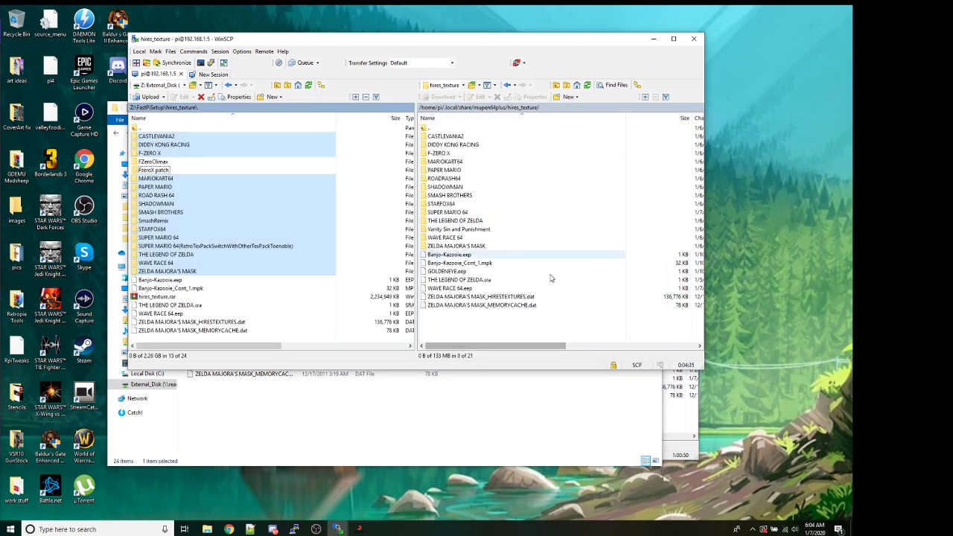
pyautogui.doubleClick(179, 162)
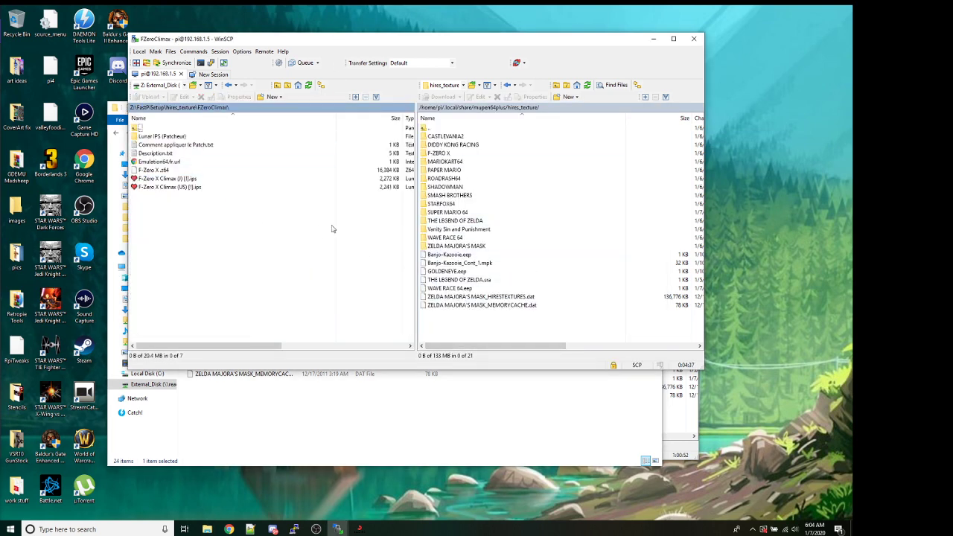
# - Rename the local 'F-Zero X .z64' to 'F-Zero X Climax.z64'
pyautogui.click(152, 170)
pyautogui.rightClick(149, 171)
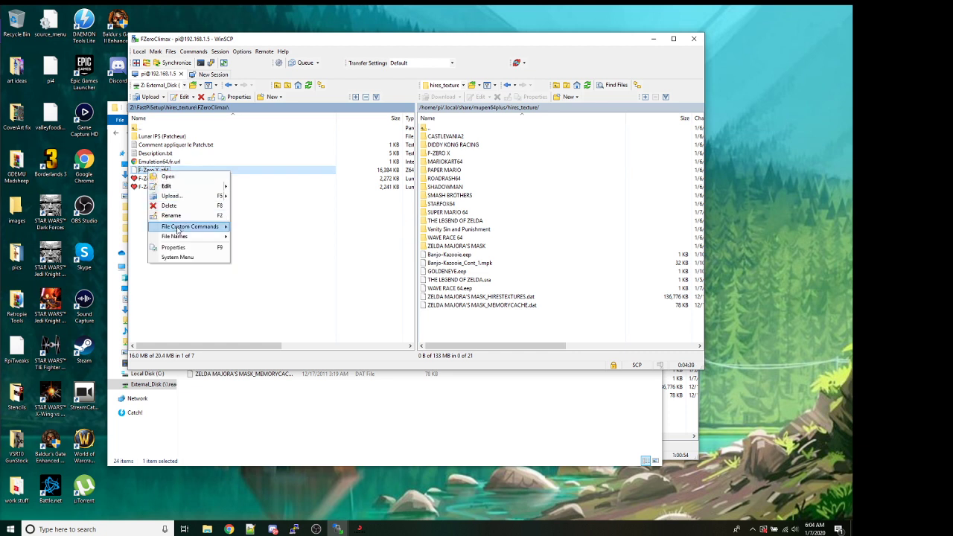
pyautogui.click(192, 215)
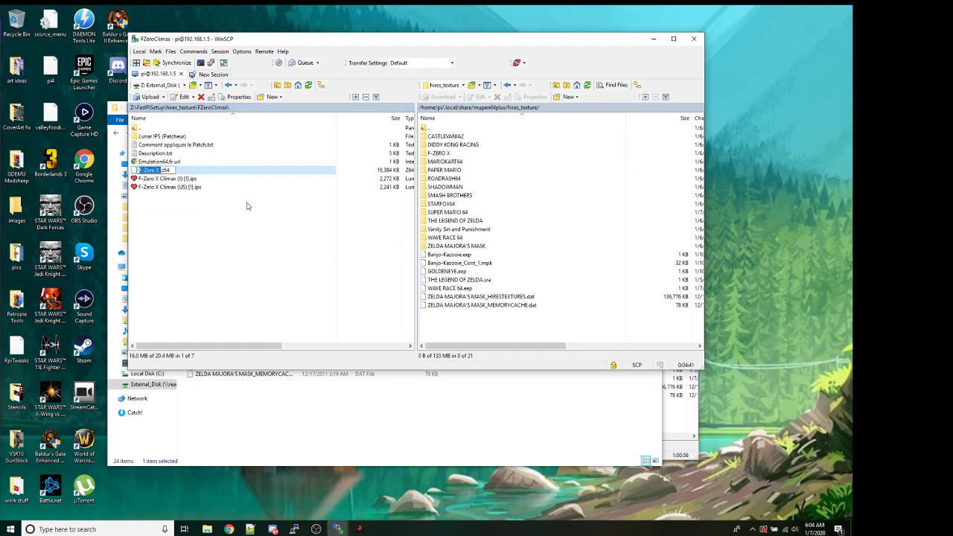
pyautogui.press('Right')
pyautogui.write('Climax')
pyautogui.press('Return')
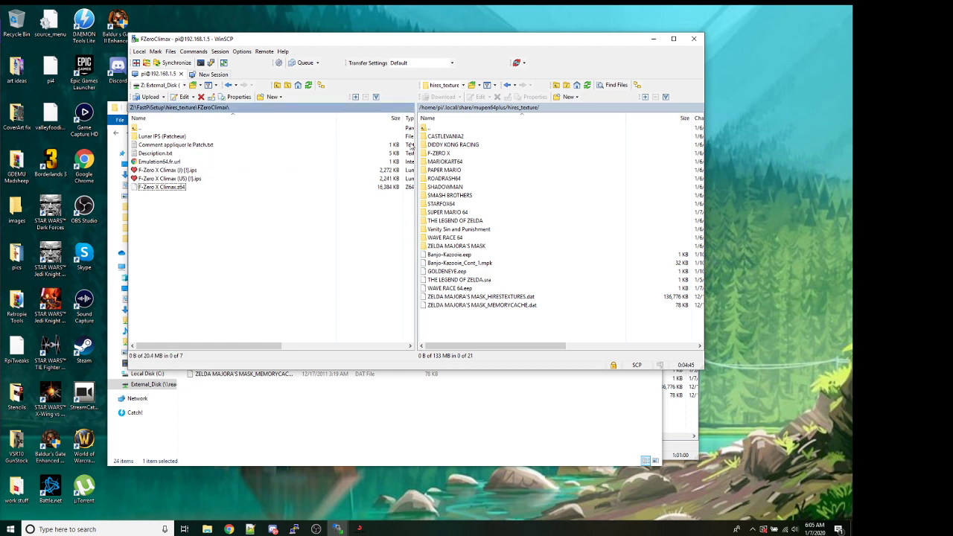
# - Navigate the Pi pane up from hires_texture to /home/pi/RetroPie/roms/n64
pyautogui.doubleClick(430, 128)
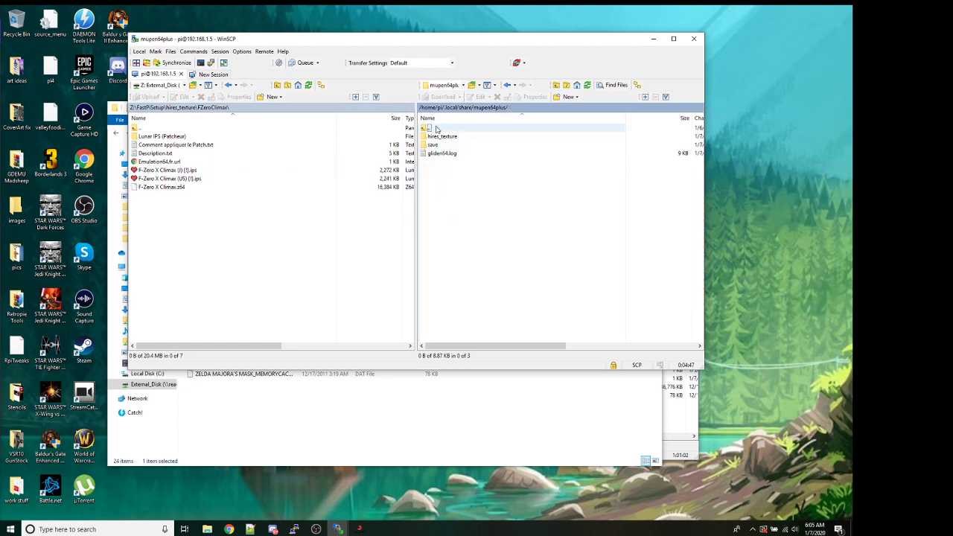
pyautogui.doubleClick(434, 128)
pyautogui.doubleClick(436, 129)
pyautogui.doubleClick(436, 129)
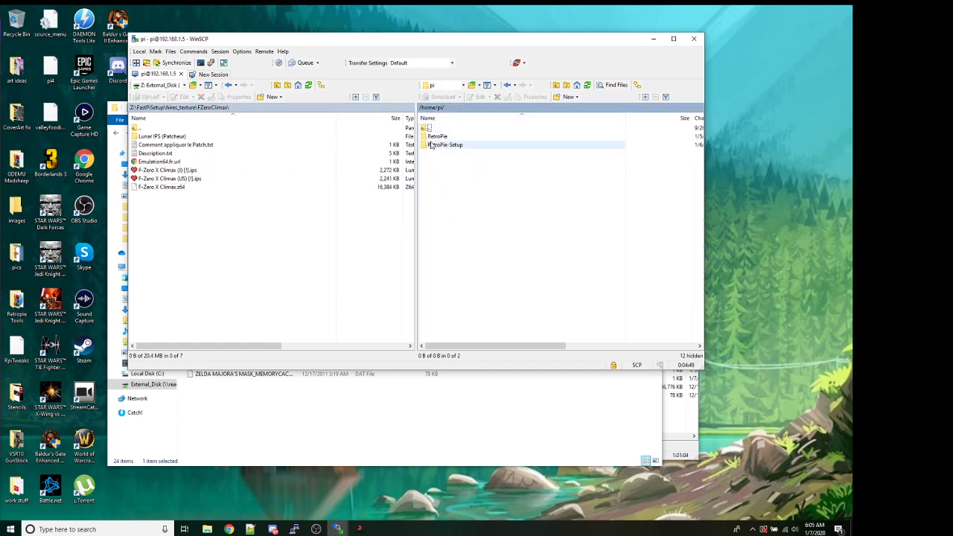
pyautogui.doubleClick(438, 145)
pyautogui.click(438, 154)
pyautogui.doubleClick(438, 156)
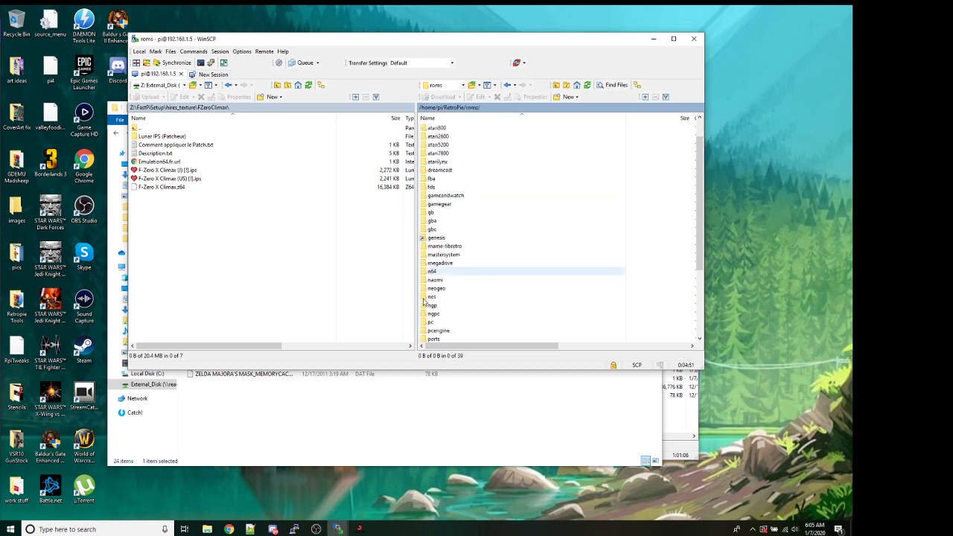
pyautogui.doubleClick(435, 222)
# - Select the local F-Zero X Climax.z64 and start an upload, then cancel it
pyautogui.click(164, 187)
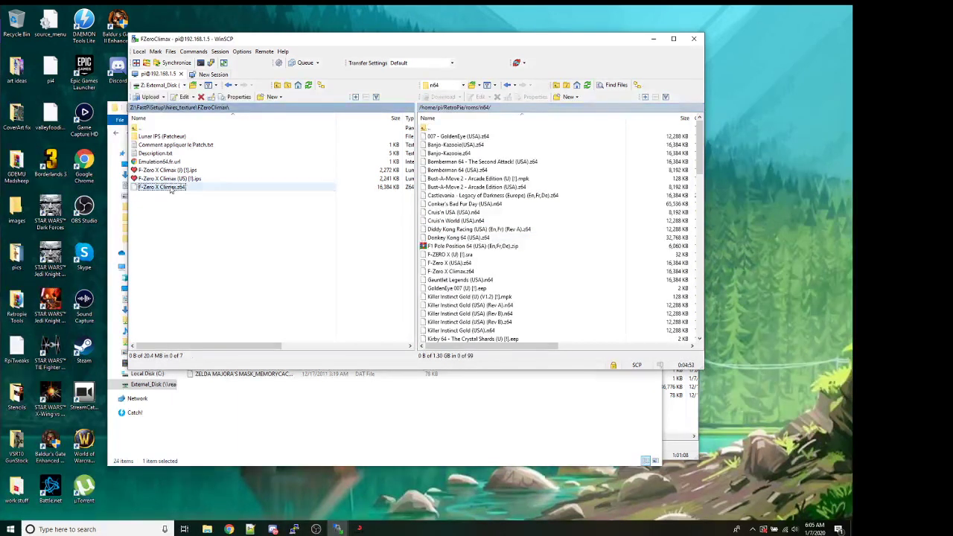
pyautogui.click(151, 96)
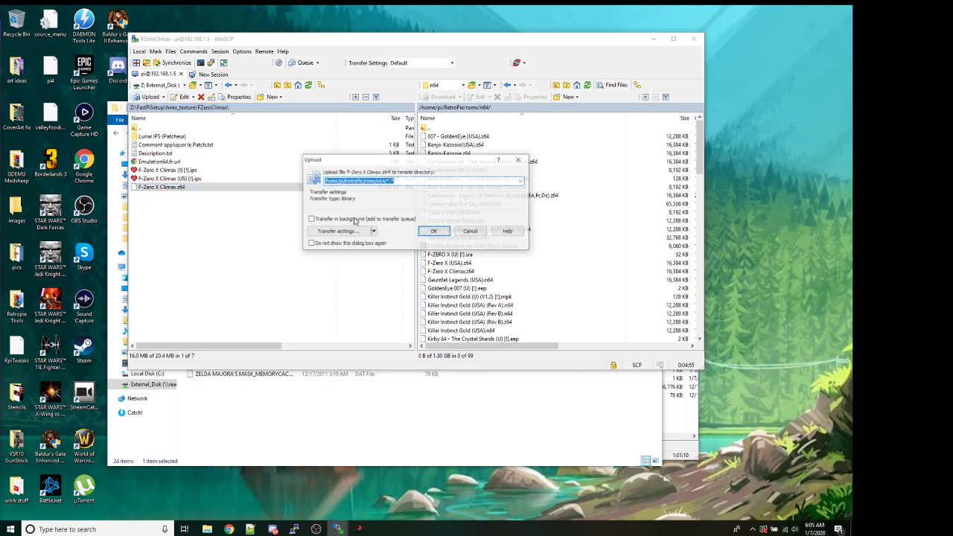
pyautogui.click(472, 230)
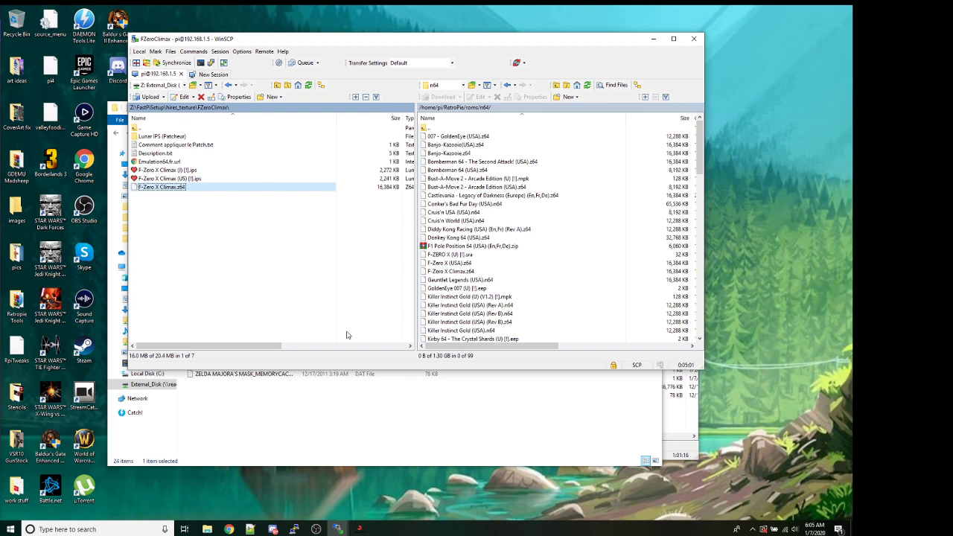
# - Close File Explorer and terminate the second WinSCP session, confirming with OK
pyautogui.click(355, 437)
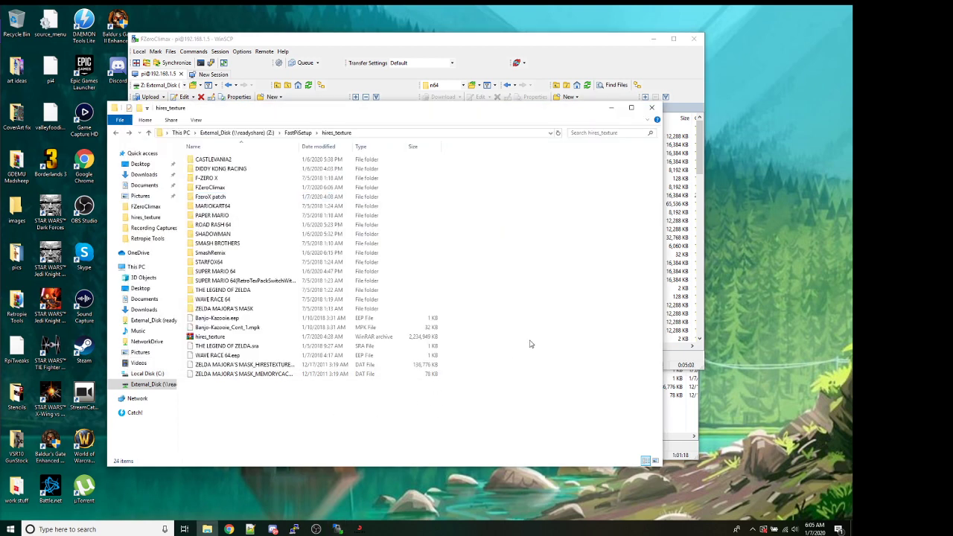
pyautogui.click(652, 107)
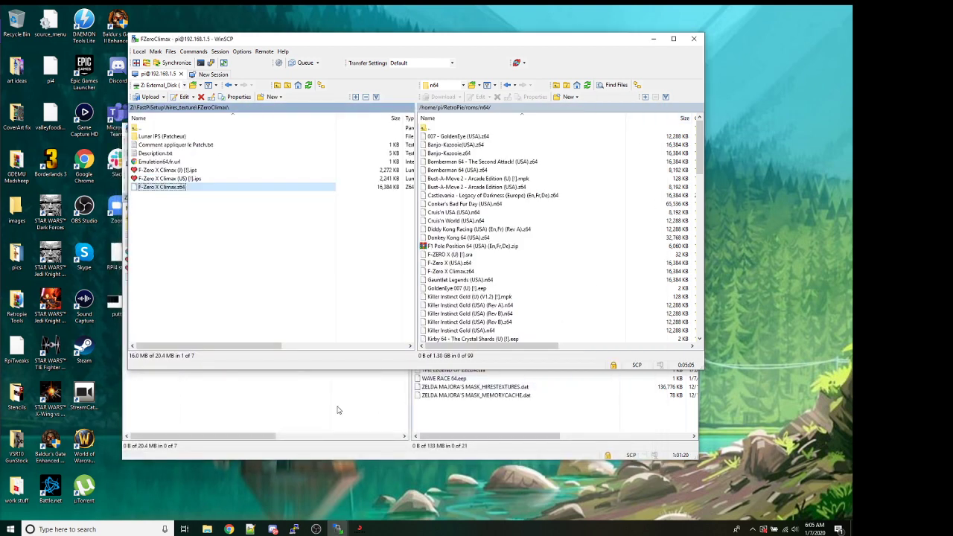
pyautogui.click(688, 128)
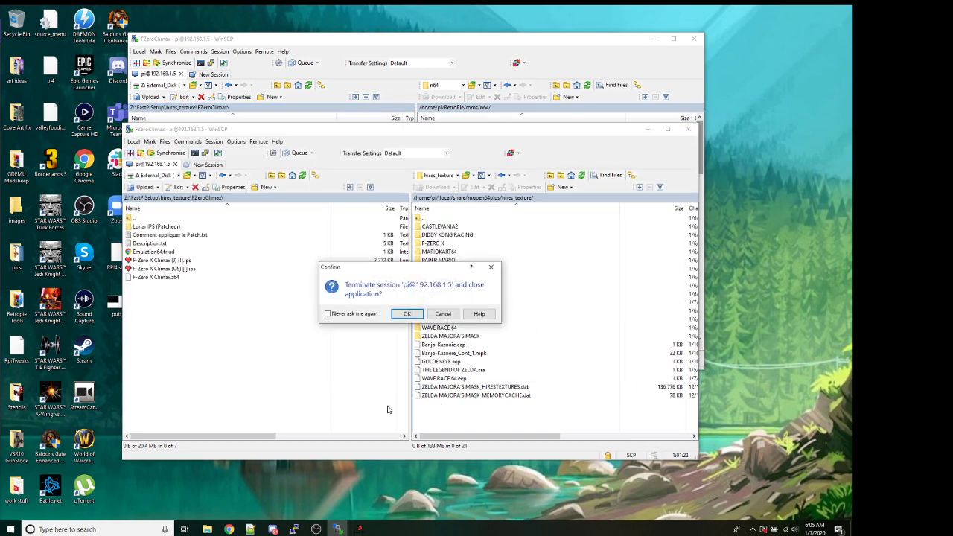
pyautogui.click(408, 313)
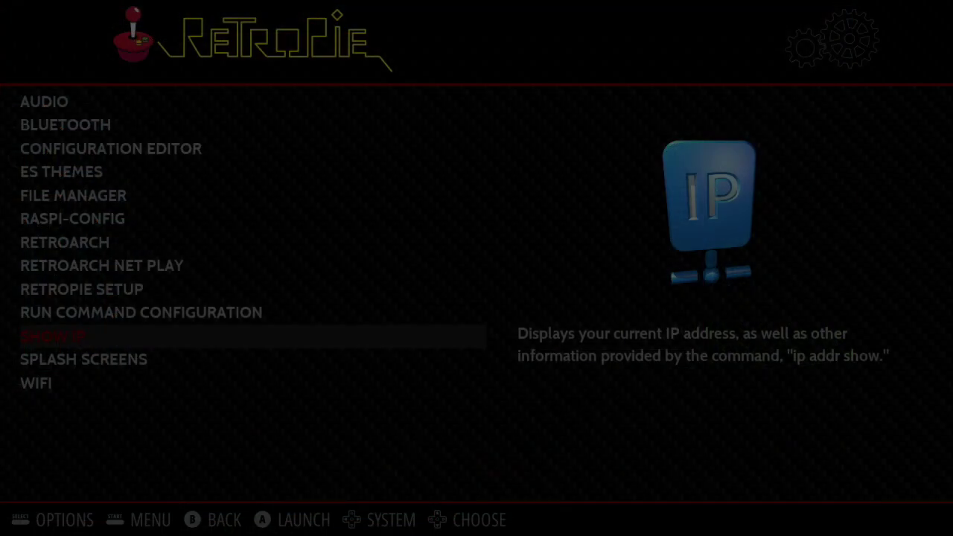
# - Leave the RetroPie menu, open the Nintendo 64 list, and highlight Super Mario 64 (USA)
pyautogui.press('Escape')
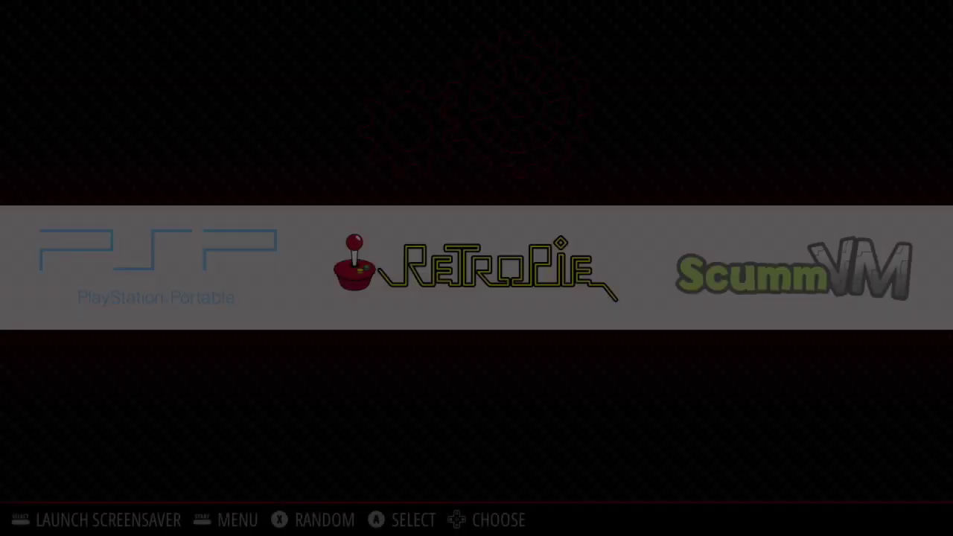
pyautogui.press('Left')
pyautogui.press('Left')
pyautogui.press('Left')
pyautogui.press('Left')
pyautogui.press('Left')
pyautogui.press('Left')
pyautogui.press('Left')
pyautogui.press('Right')
pyautogui.press('Return')
pyautogui.press('Down')
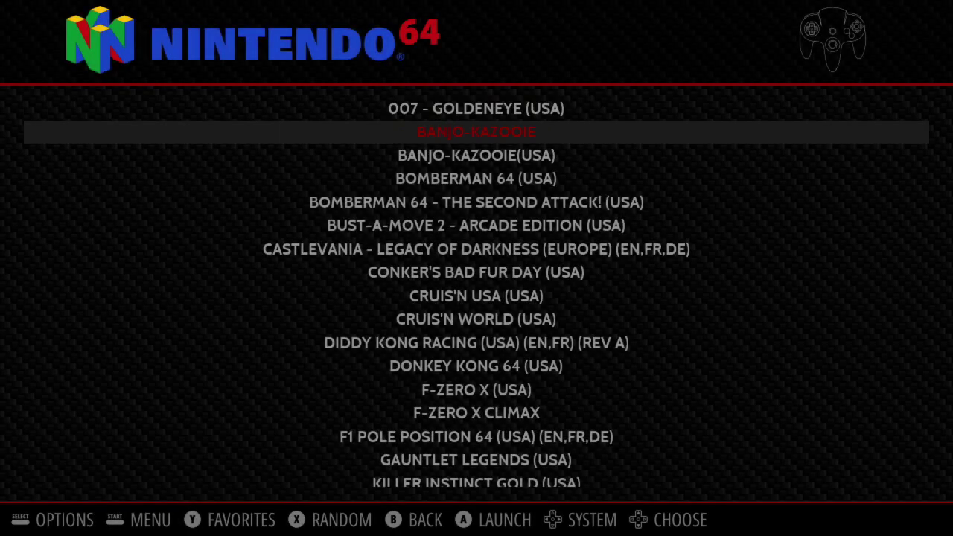
pyautogui.press('Up')
pyautogui.press('Up')
pyautogui.press('Up')
pyautogui.press('Up')
pyautogui.press('Up')
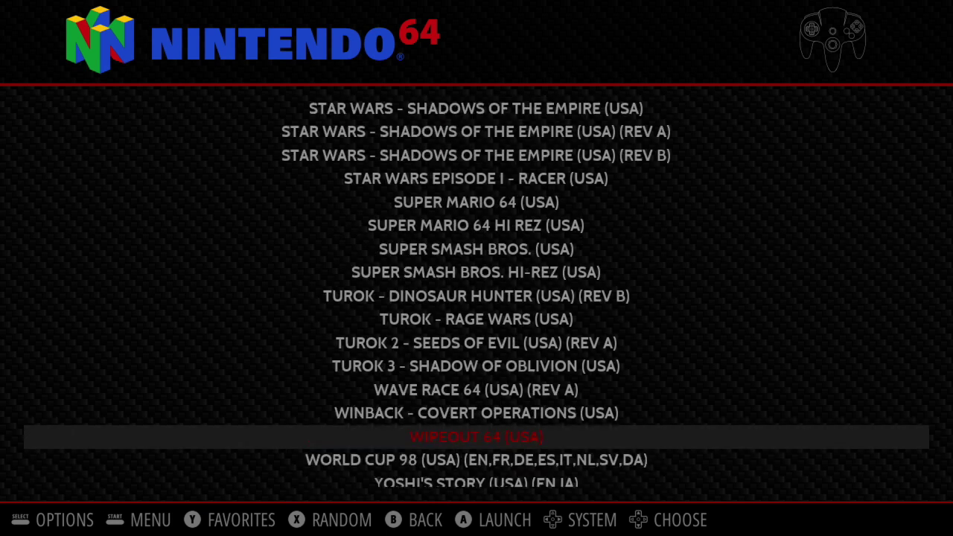
pyautogui.press('Up')
pyautogui.press('Up')
pyautogui.press('Up')
pyautogui.press('Up')
pyautogui.press('Up')
pyautogui.press('Up')
pyautogui.press('Up')
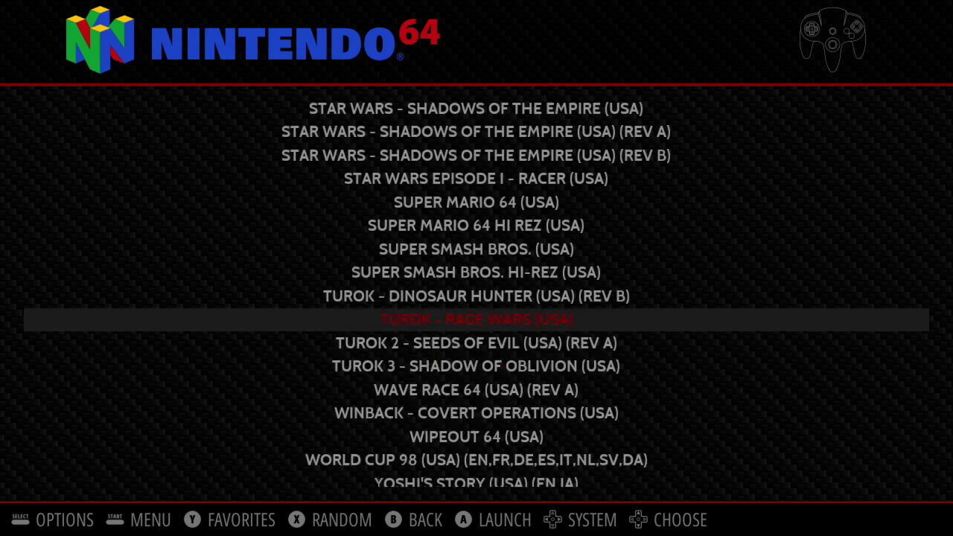
pyautogui.press('Up')
pyautogui.press('Up')
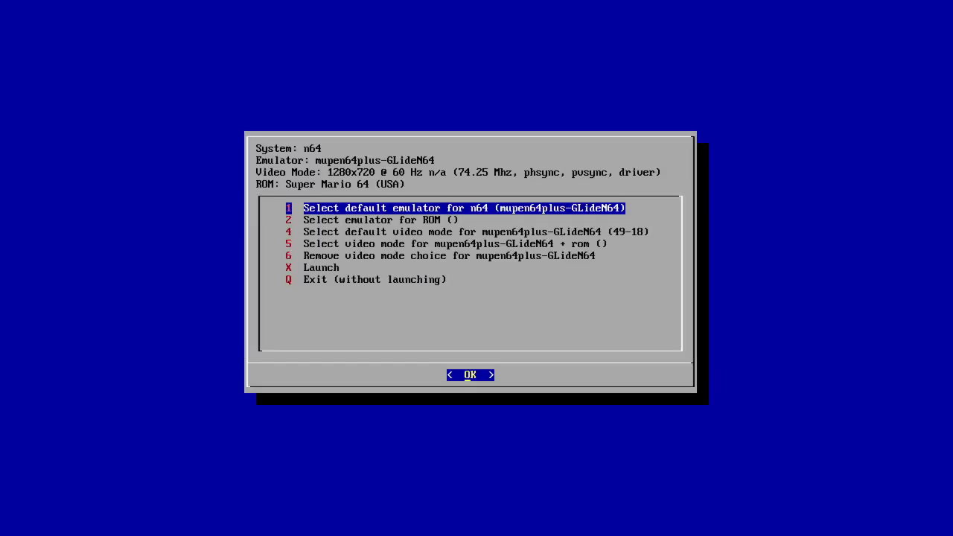
pyautogui.press('Down')
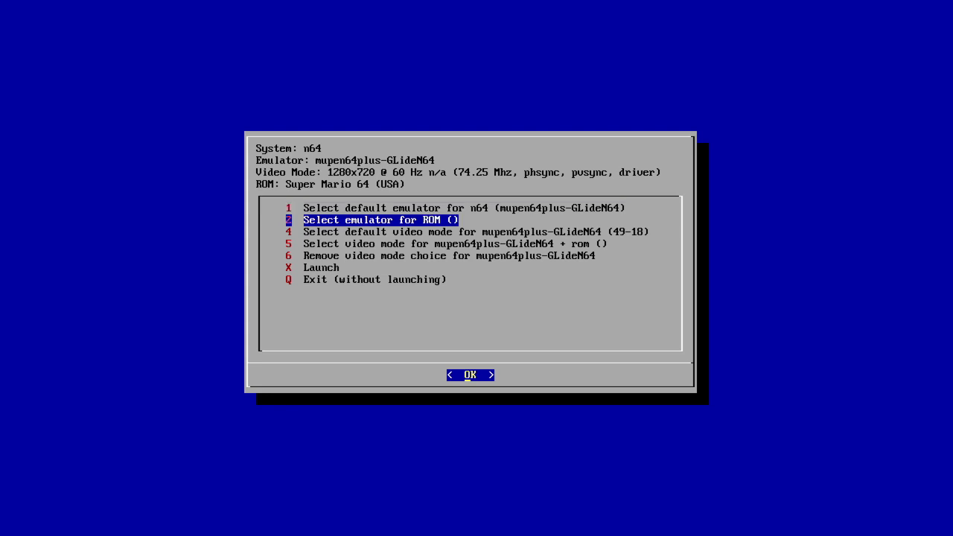
pyautogui.press('Up')
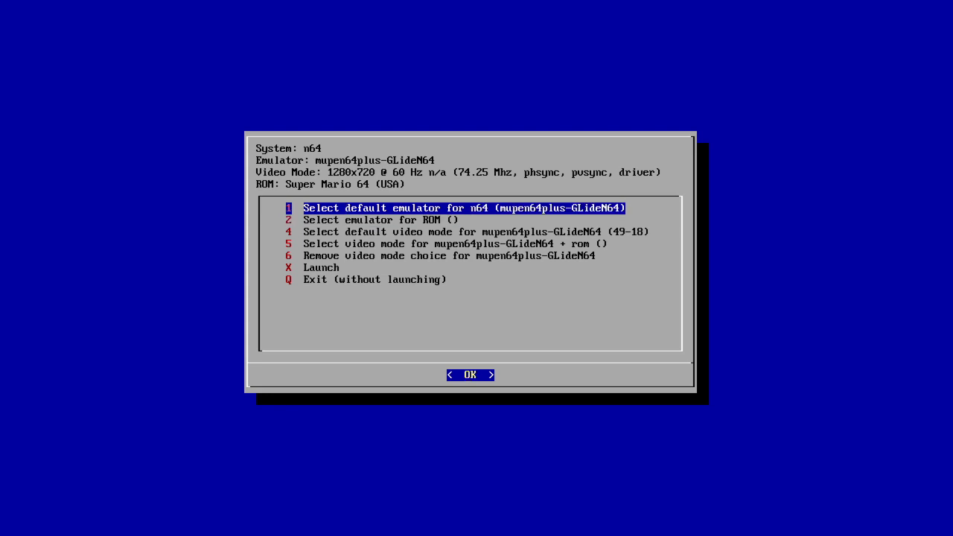
pyautogui.press('Down')
pyautogui.press('Down')
pyautogui.press('Up')
pyautogui.press('Up')
# - Exit Super Mario 64's launch options and scroll up to Ocarina of Time (USA) (Rev B)
pyautogui.press('Down')
pyautogui.press('Down')
pyautogui.press('Down')
pyautogui.press('Down')
pyautogui.press('Down')
pyautogui.press('Down')
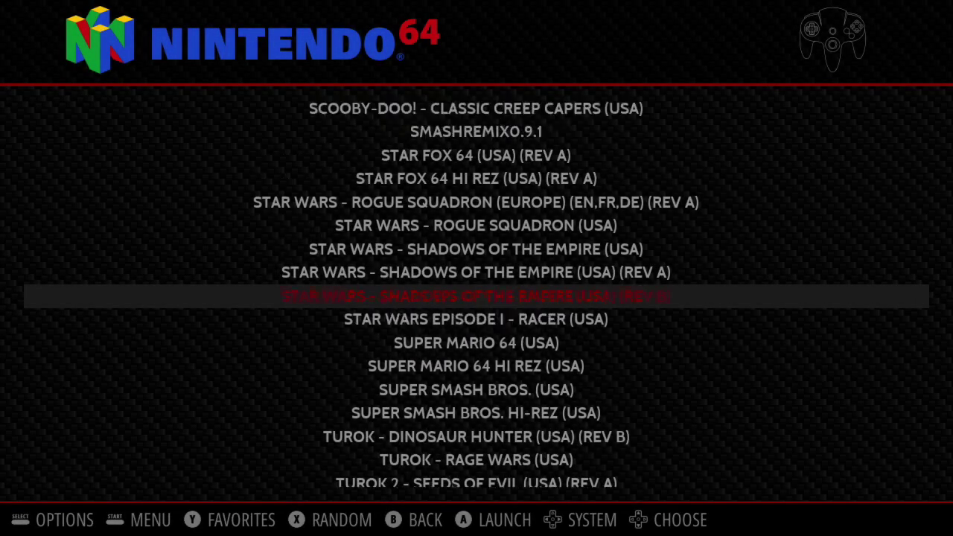
pyautogui.press('Up')
pyautogui.press('Up')
pyautogui.press('Up')
pyautogui.press('Up')
pyautogui.press('Up')
pyautogui.press('Up')
pyautogui.press('Up')
pyautogui.press('Up')
pyautogui.press('Up')
pyautogui.press('Up')
pyautogui.press('Up')
pyautogui.press('Up')
pyautogui.press('Up')
pyautogui.press('Up')
pyautogui.press('Up')
pyautogui.press('Up')
pyautogui.press('Up')
pyautogui.press('Up')
pyautogui.press('Up')
pyautogui.press('Up')
pyautogui.press('Up')
pyautogui.press('Up')
pyautogui.press('Up')
pyautogui.press('Up')
pyautogui.press('Up')
pyautogui.press('Up')
pyautogui.press('Up')
pyautogui.press('Up')
pyautogui.press('Up')
pyautogui.press('Up')
pyautogui.press('Up')
pyautogui.press('Up')
pyautogui.press('Up')
pyautogui.press('Up')
pyautogui.press('Up')
pyautogui.press('Up')
pyautogui.press('Up')
pyautogui.press('Up')
pyautogui.press('Up')
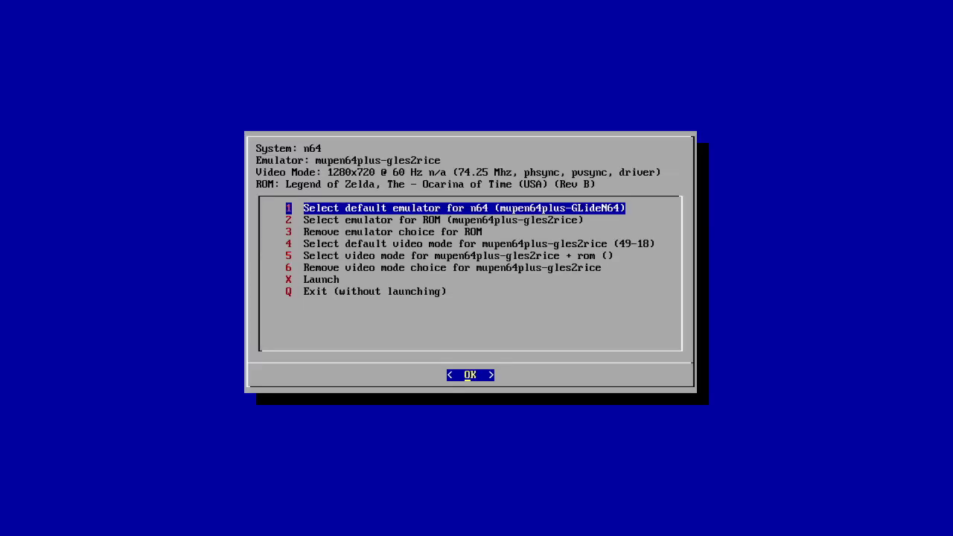
pyautogui.press('Down')
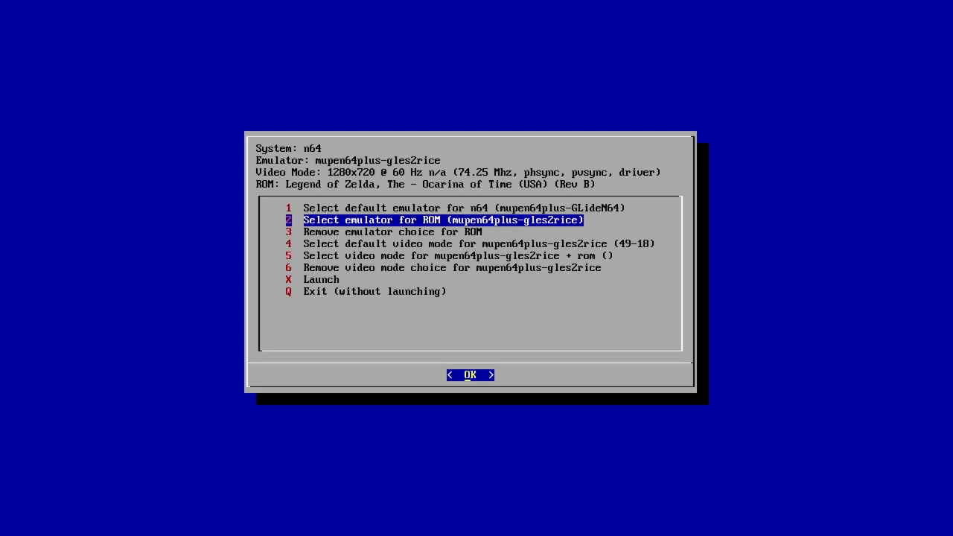
pyautogui.press('Down')
pyautogui.press('Down')
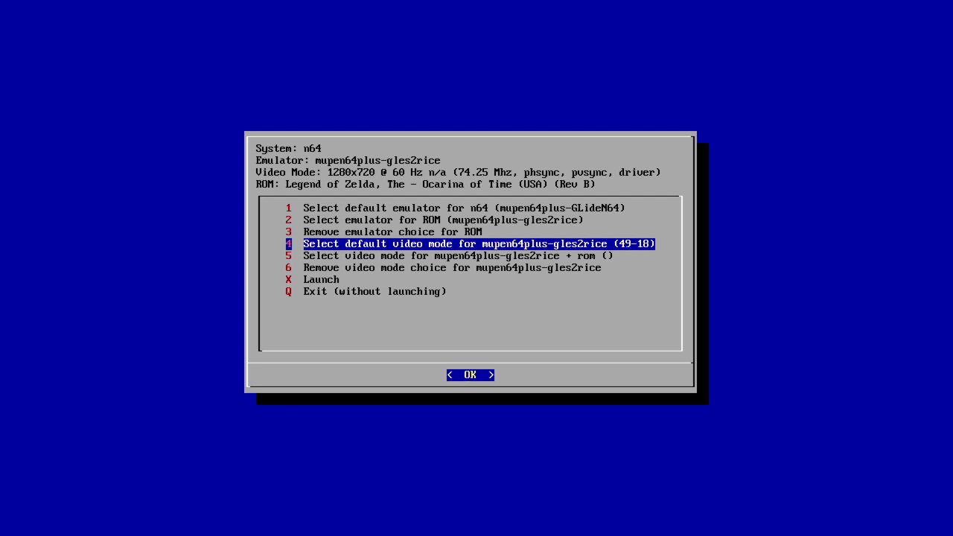
pyautogui.press('Down')
pyautogui.press('Down')
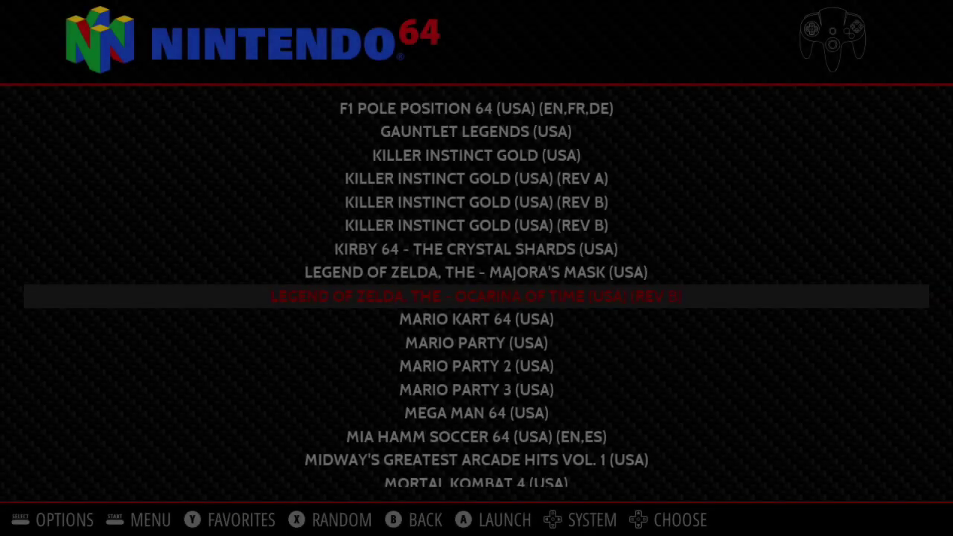
# - Return to the N64 list, scroll to Super Mario 64 (USA), and launch it
pyautogui.press('Up')
pyautogui.press('Down')
pyautogui.press('Down')
pyautogui.press('Down')
pyautogui.press('Down')
pyautogui.press('Down')
pyautogui.press('Down')
pyautogui.press('Down')
pyautogui.press('Down')
pyautogui.press('Down')
pyautogui.press('Down')
pyautogui.press('Down')
pyautogui.press('Down')
pyautogui.press('Down')
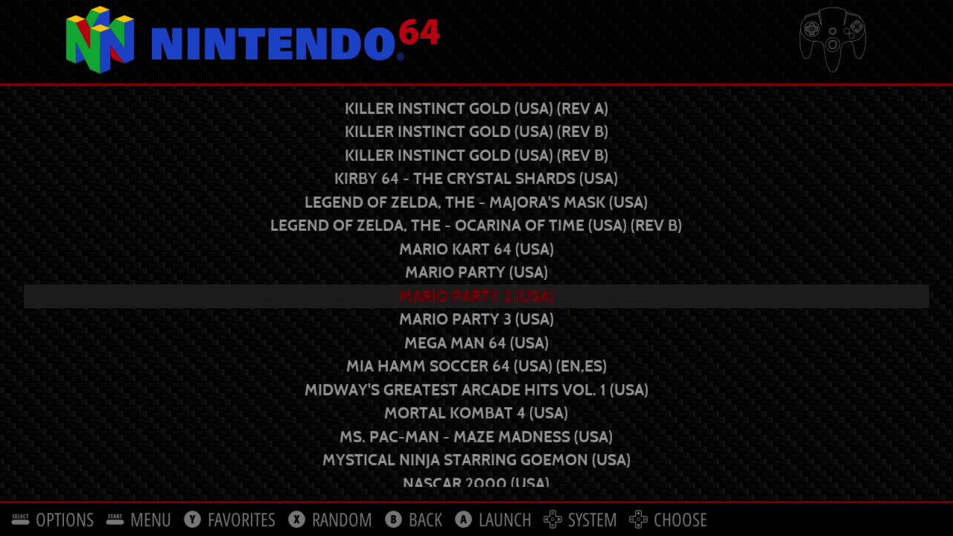
pyautogui.press('Down')
pyautogui.press('Down')
pyautogui.press('Down')
pyautogui.press('Down')
pyautogui.press('Down')
pyautogui.press('Down')
pyautogui.press('Down')
pyautogui.press('Down')
pyautogui.press('Down')
pyautogui.press('Down')
pyautogui.press('Down')
pyautogui.press('Down')
pyautogui.press('Down')
pyautogui.press('Down')
pyautogui.press('Down')
pyautogui.press('Down')
pyautogui.press('Down')
pyautogui.press('Down')
pyautogui.press('Down')
pyautogui.press('Down')
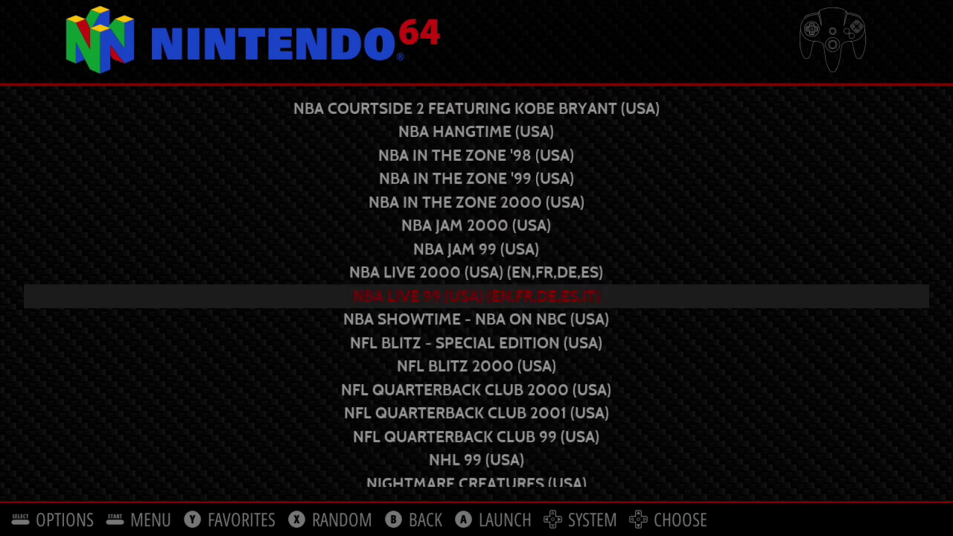
pyautogui.press('Down')
pyautogui.press('Down')
pyautogui.press('Down')
pyautogui.press('Down')
pyautogui.press('Down')
pyautogui.press('Down')
pyautogui.press('Down')
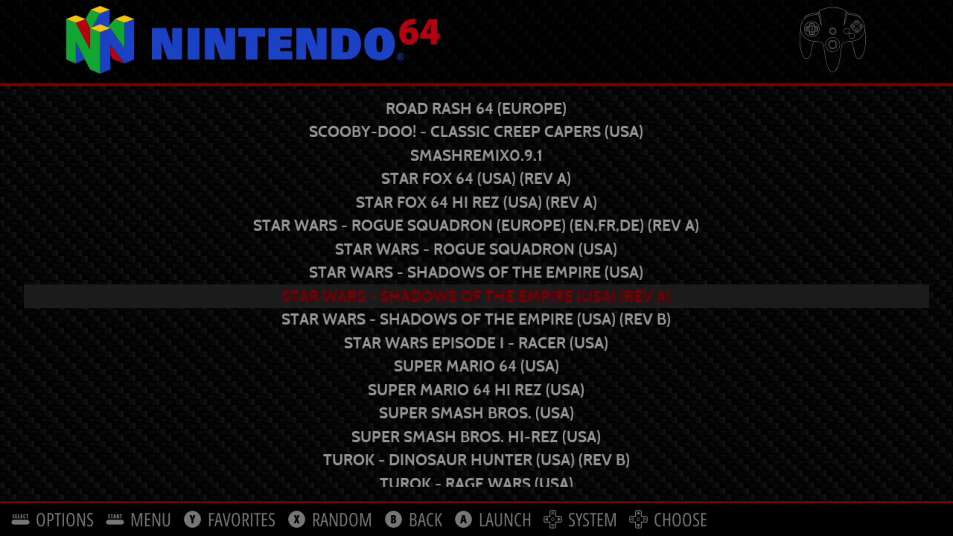
pyautogui.press('Down')
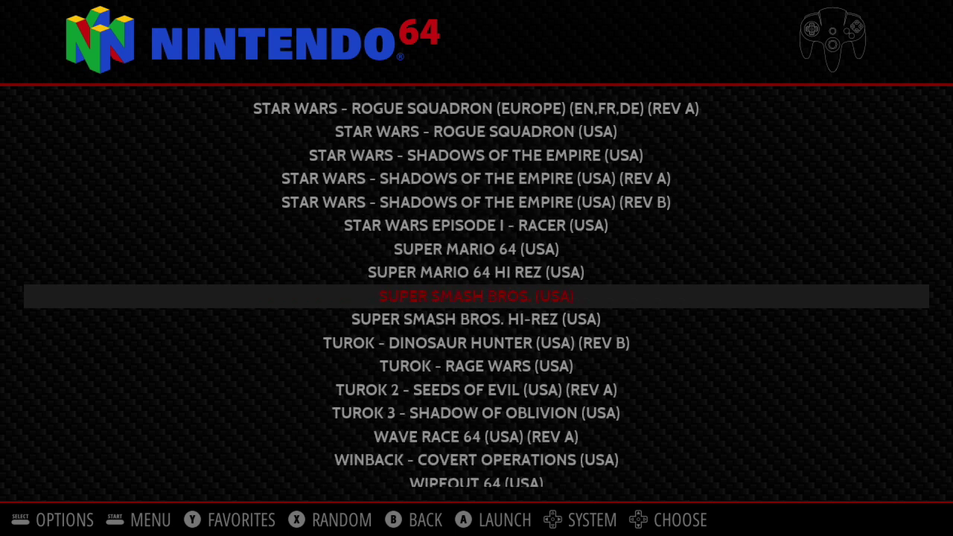
pyautogui.press('Up')
pyautogui.press('Up')
pyautogui.press('Return')
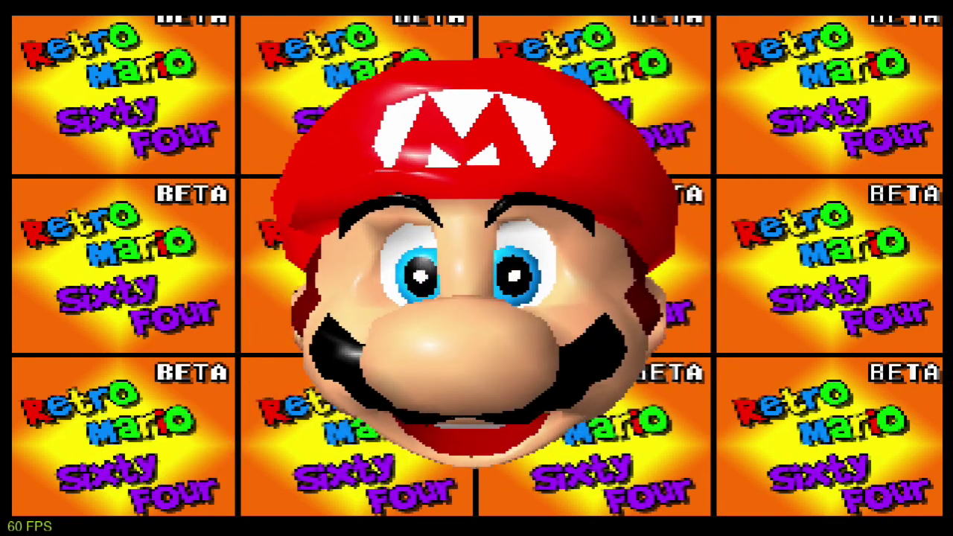
# - Sweep the star cursor around Mario's face on the title screen, making his head follow
pyautogui.press('l')
pyautogui.press('Down')
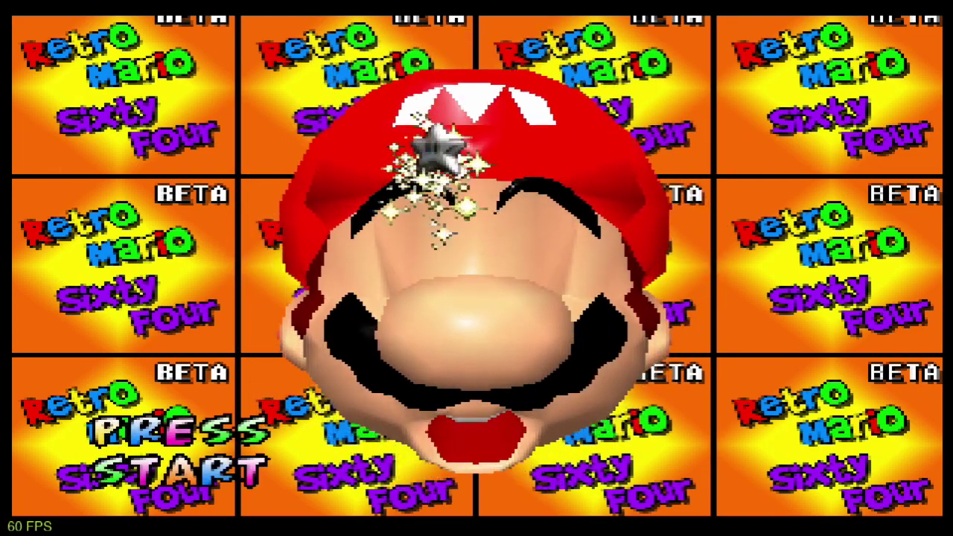
pyautogui.press('Right')
pyautogui.press('Up')
pyautogui.press('Left')
pyautogui.press('Down')
pyautogui.press('Up')
pyautogui.press('Right')
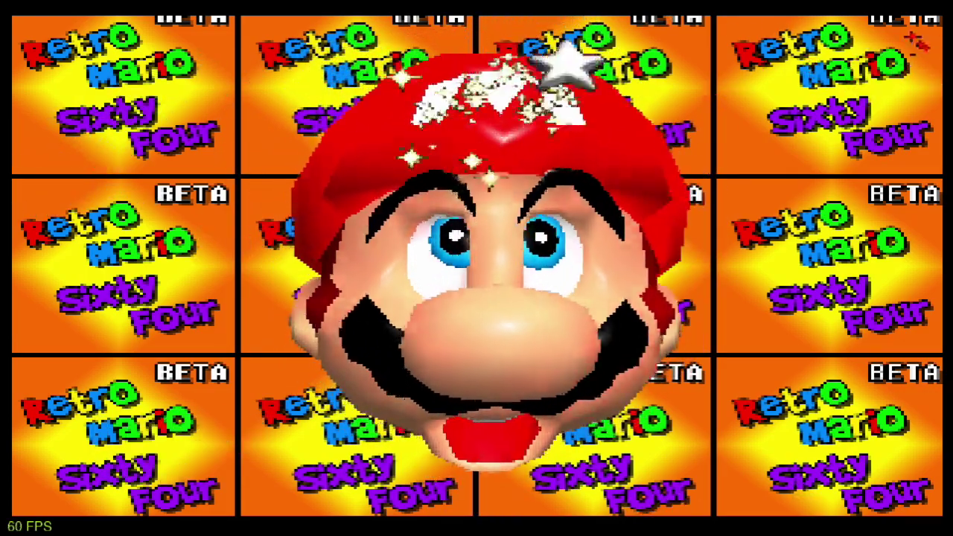
pyautogui.press('Down')
pyautogui.press('Left')
pyautogui.press('Left')
pyautogui.press('Up')
pyautogui.press('Right')
pyautogui.press('Left')
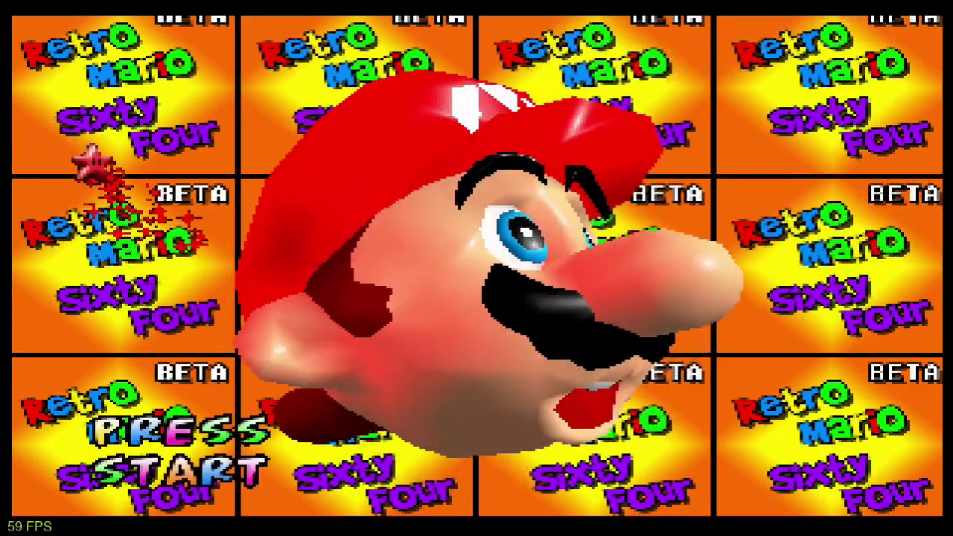
pyautogui.press('Right')
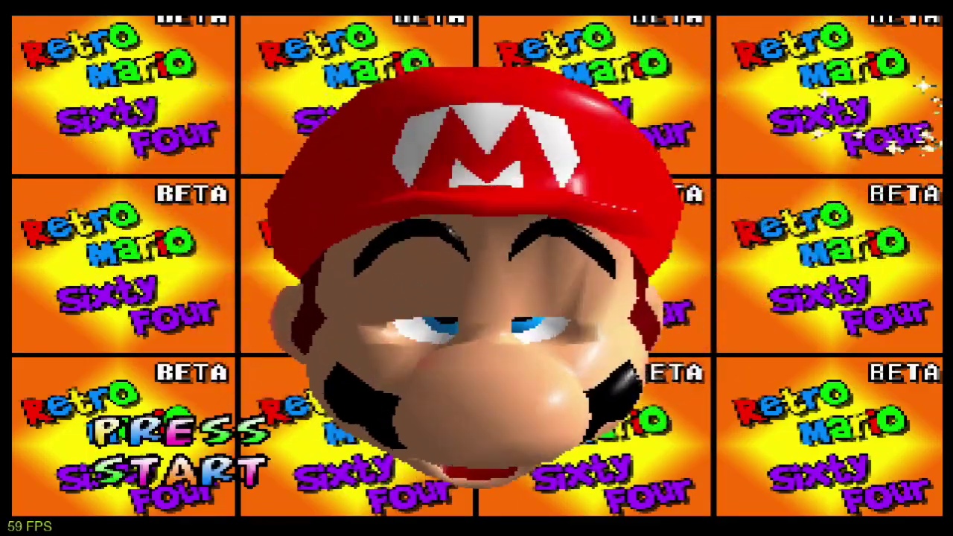
pyautogui.press('Left')
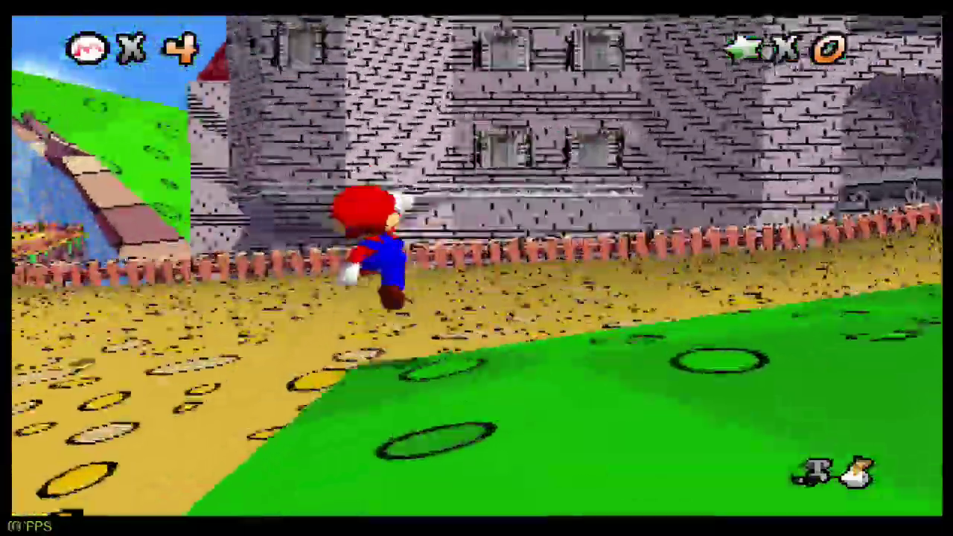
# - Run Mario across the castle courtyard toward the castle wall
pyautogui.press('Up')
pyautogui.press('Left')
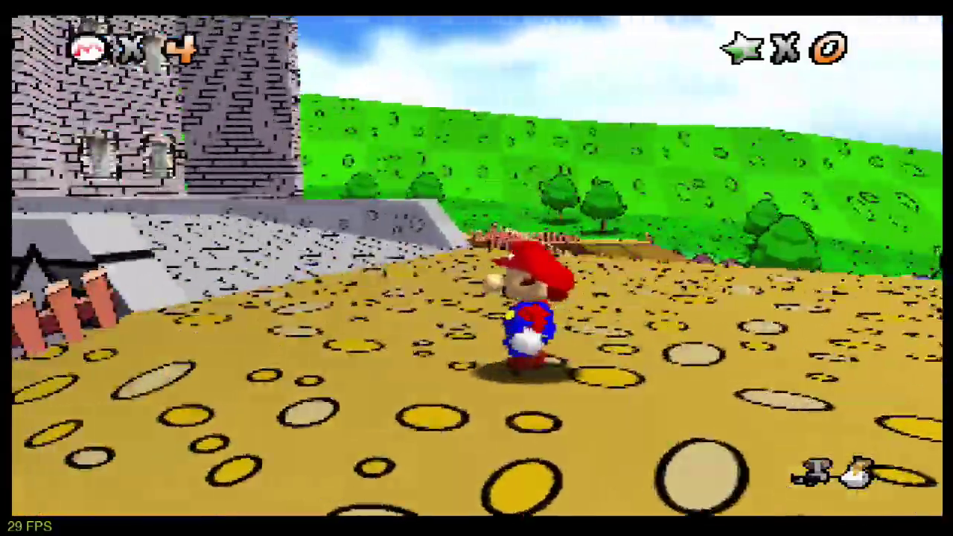
pyautogui.press('Up')
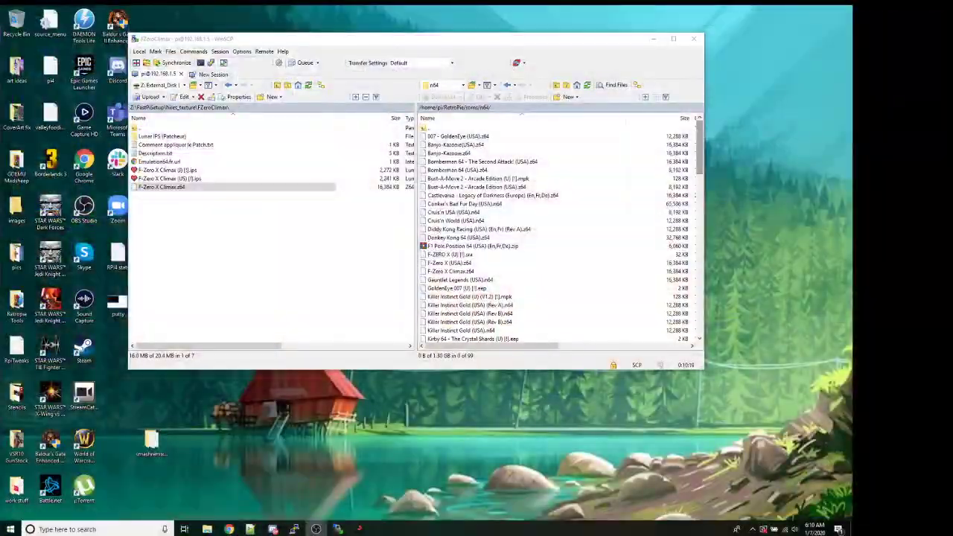